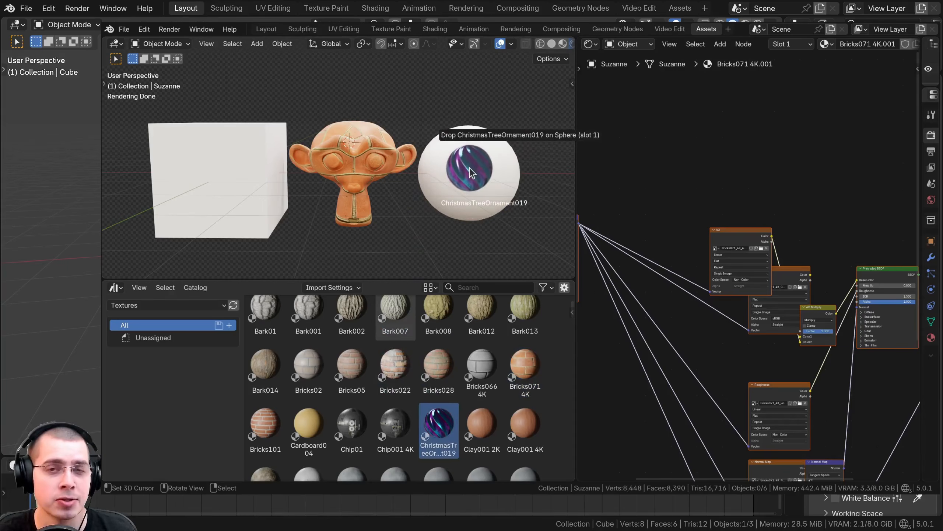
- Apply another material from the Textures asset library to the cube
scroll(372, 390, "down", 5)
left_click_drag(309, 390, 222, 200)
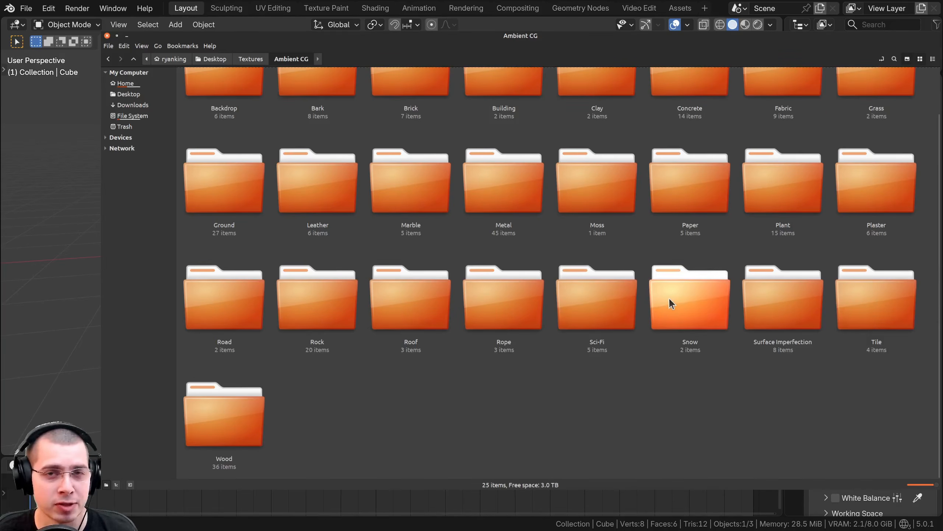
- Browse the Ambient CG texture folders in the file manager, including Snow, Wood, Planks 04, Wood 19 and Backdrop
double_click(669, 301)
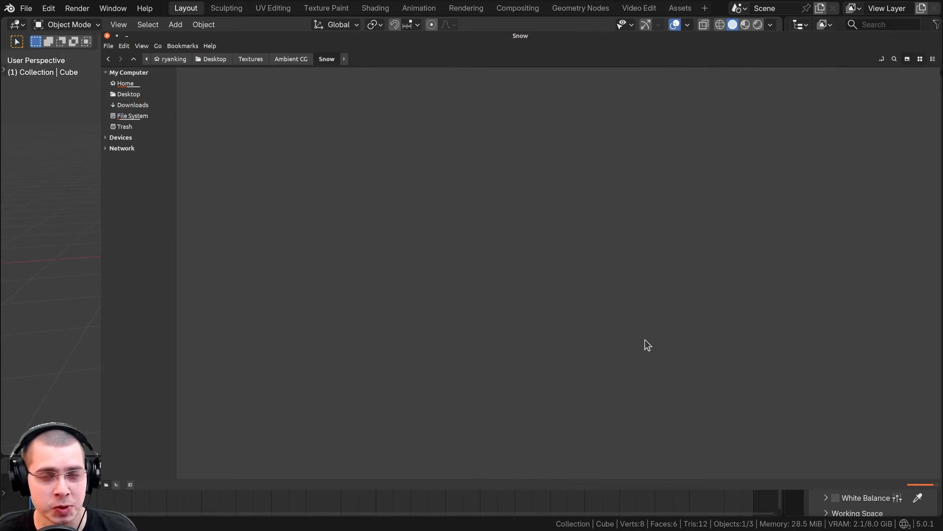
left_click(291, 60)
scroll(235, 396, "down", 3)
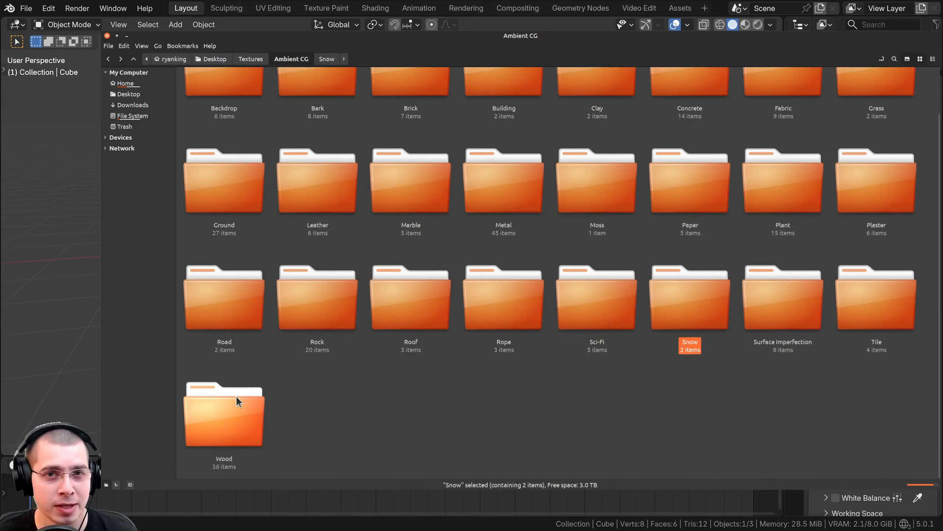
double_click(236, 396)
double_click(241, 148)
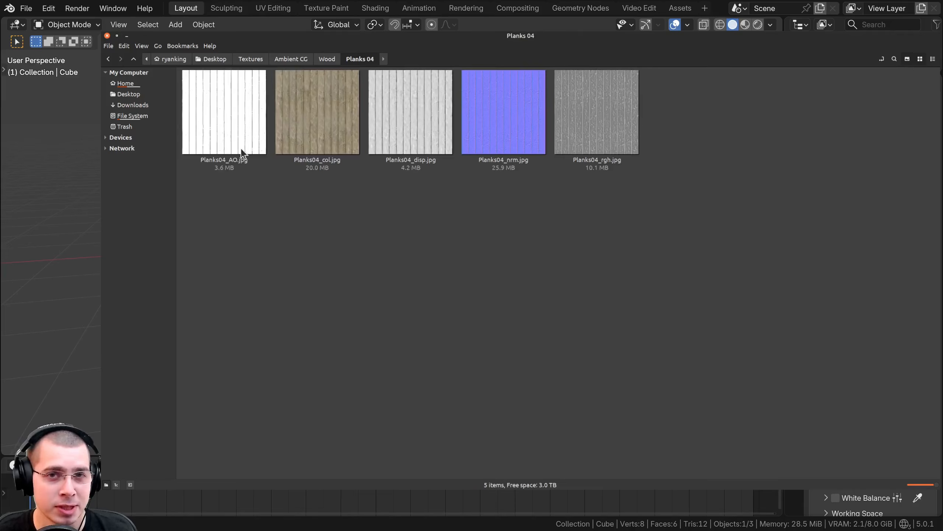
left_click(325, 60)
double_click(497, 224)
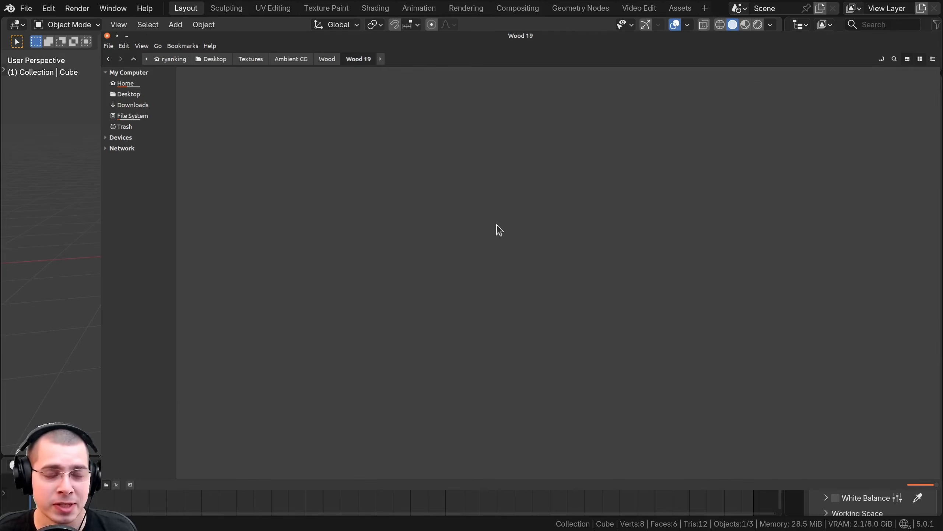
left_click(328, 58)
left_click(298, 59)
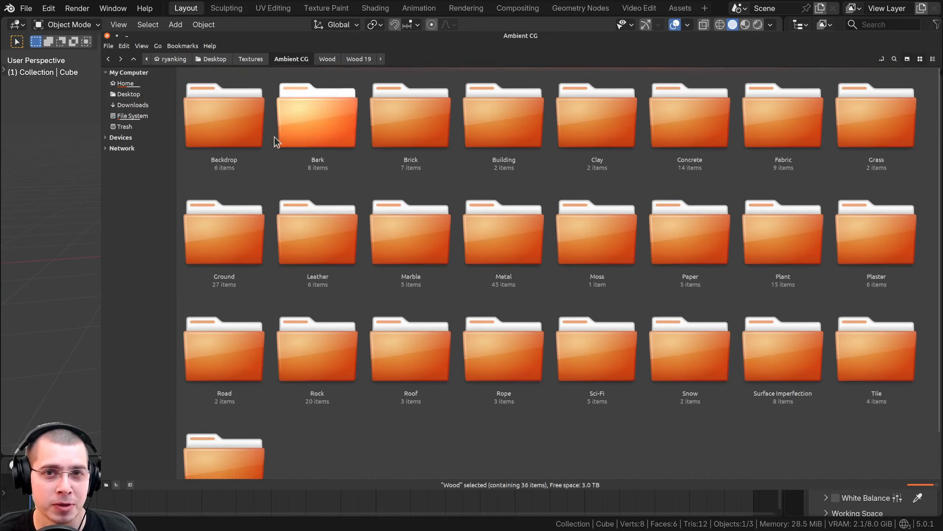
double_click(236, 134)
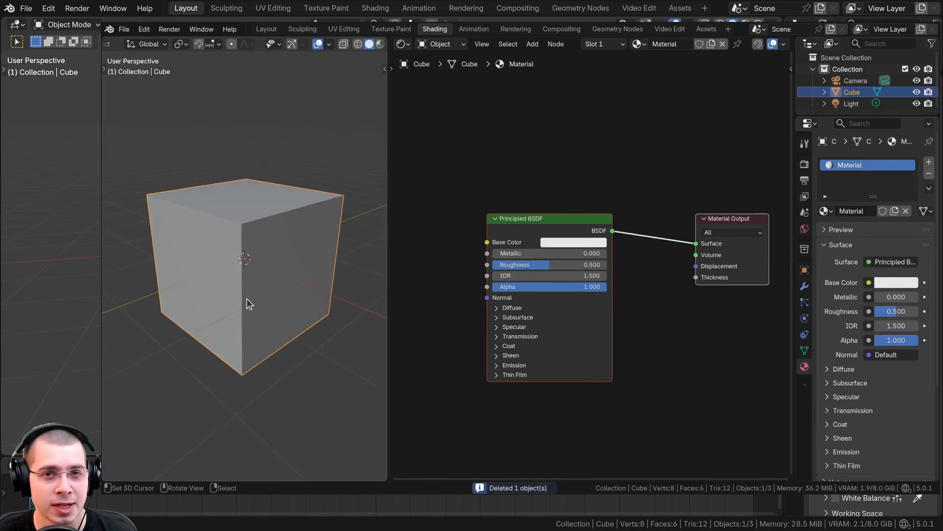
- Build the cube's material from all four Concrete15 maps with Principled Texture Setup and change the viewport shading
left_click(496, 221)
key("ctrl+shift+t")
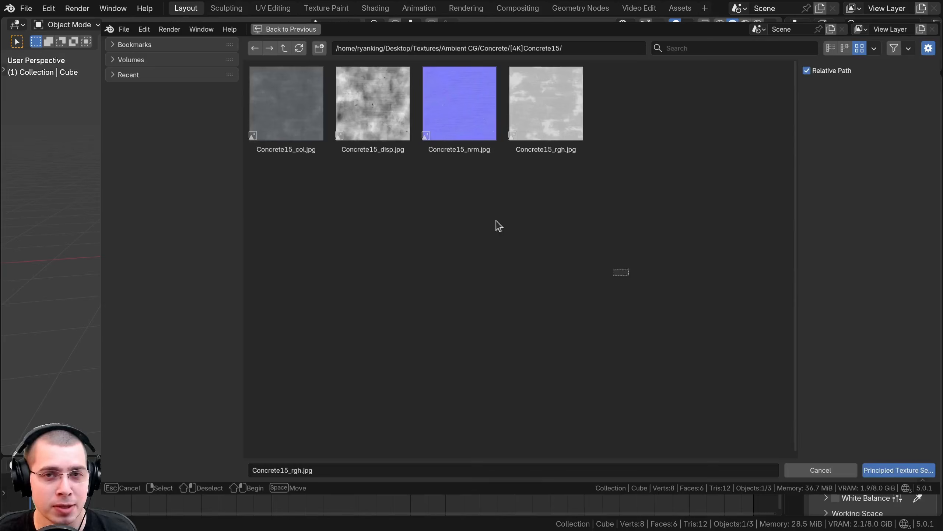
key("a")
left_click(879, 472)
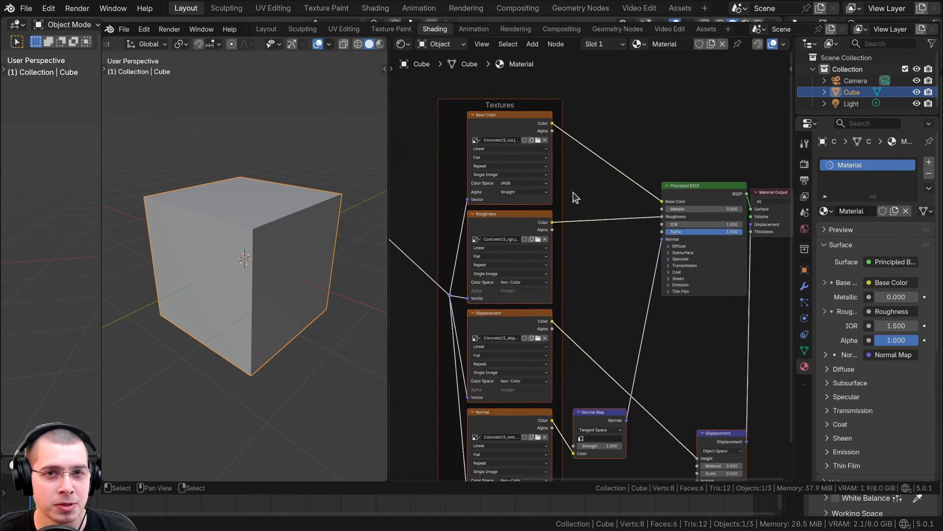
key("z")
left_click(309, 331)
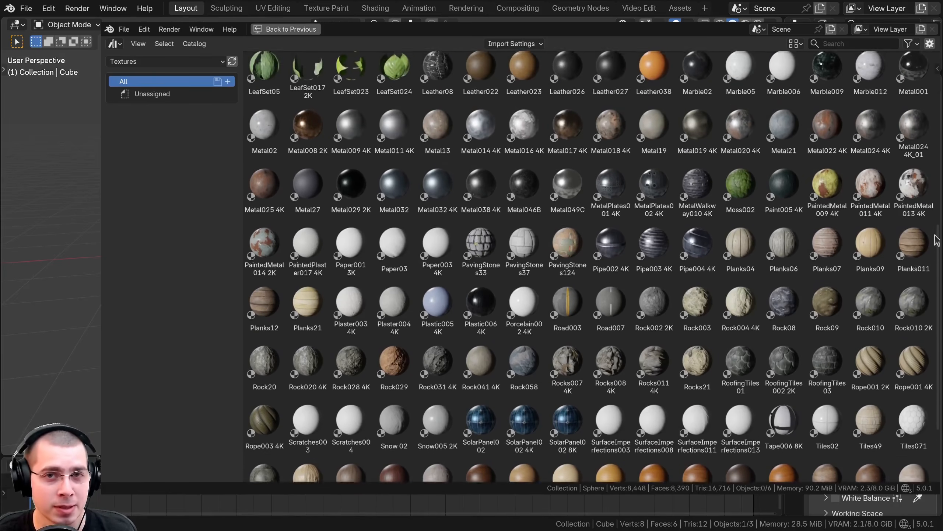
- Look through the materials in the Textures asset library
left_click_drag(935, 235, 941, 167)
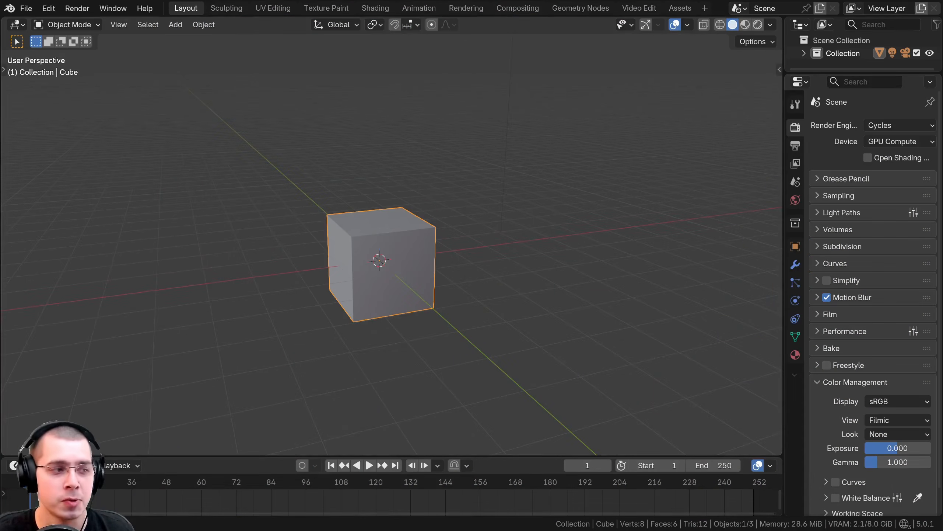
- Install the uao_materials extension from its file
left_click_drag(0, 223, 372, 199)
left_click(328, 256)
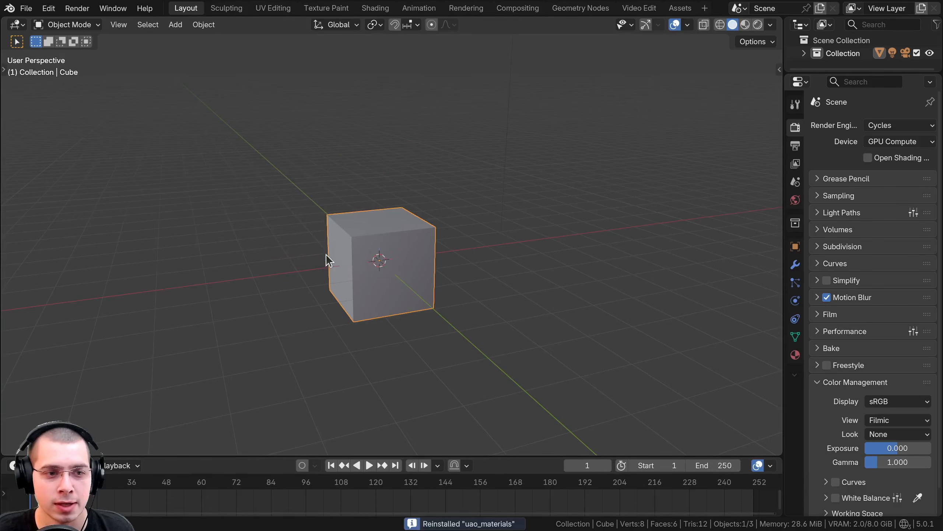
- Show the details of the Ultimate Asset Organizer - Materials add-on in the preferences and save the preferences
left_click(49, 8)
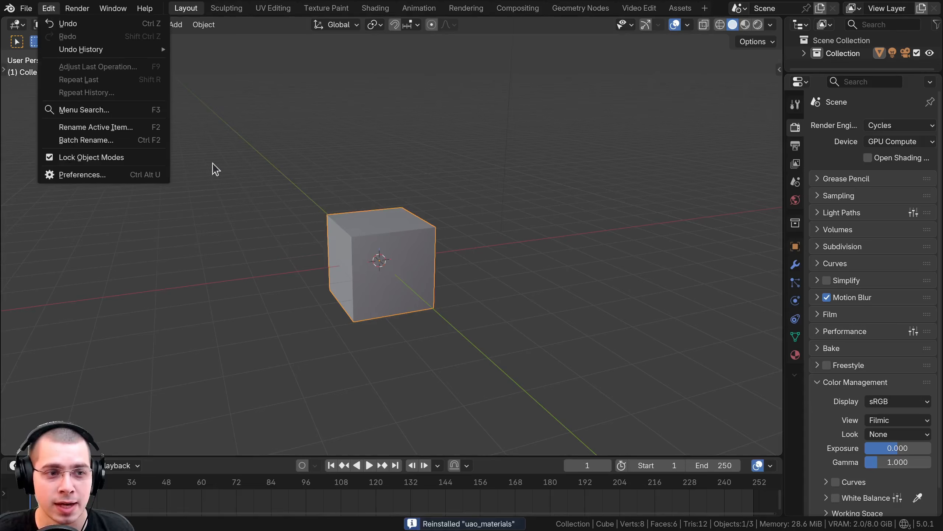
left_click(156, 177)
left_click(319, 67)
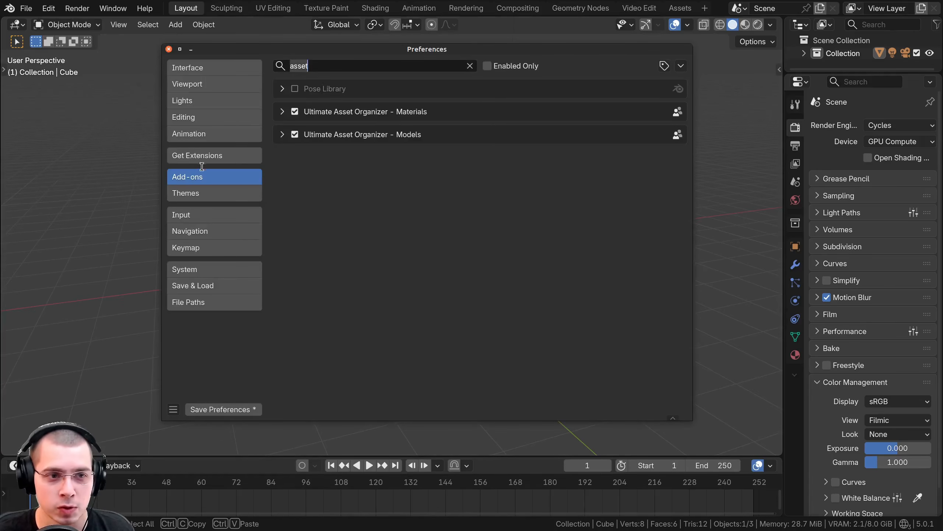
left_click(197, 179)
left_click(282, 112)
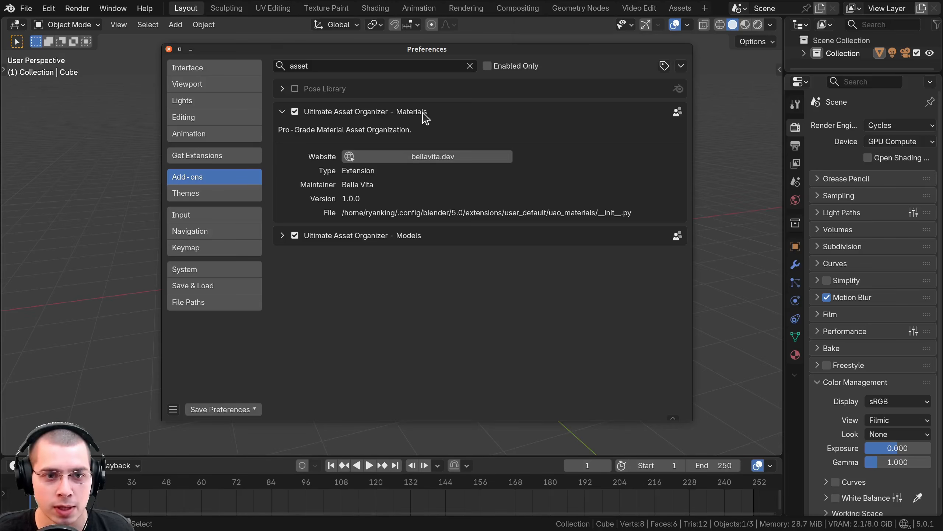
left_click(219, 410)
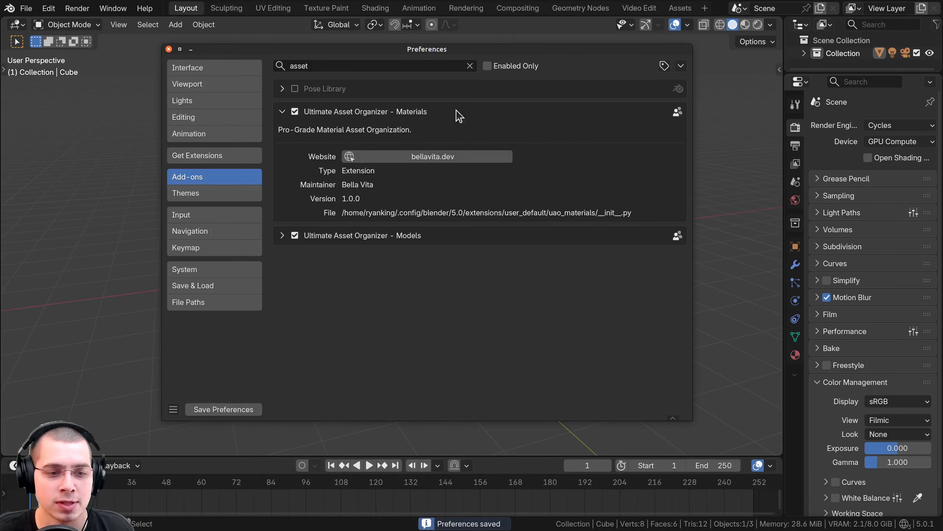
left_click(168, 50)
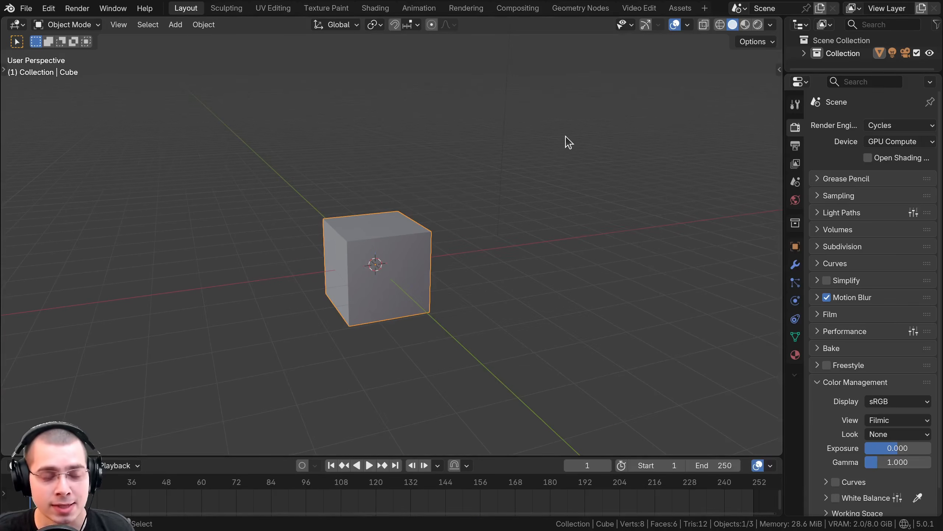
- Display the UAO — Materials settings beside the 3D viewport and widen them so the labels are readable
key("n")
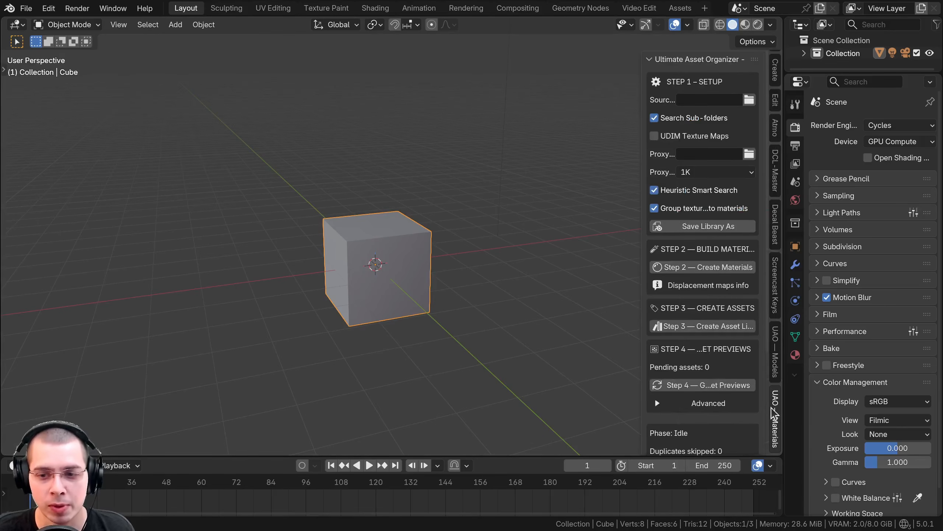
left_click(775, 407)
left_click(776, 405)
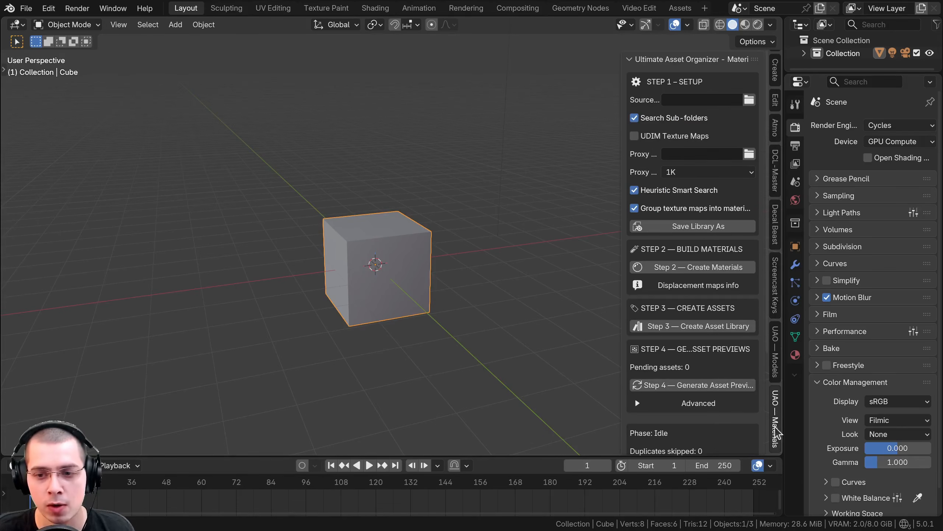
left_click_drag(624, 265, 583, 264)
scroll(668, 371, "down", 5)
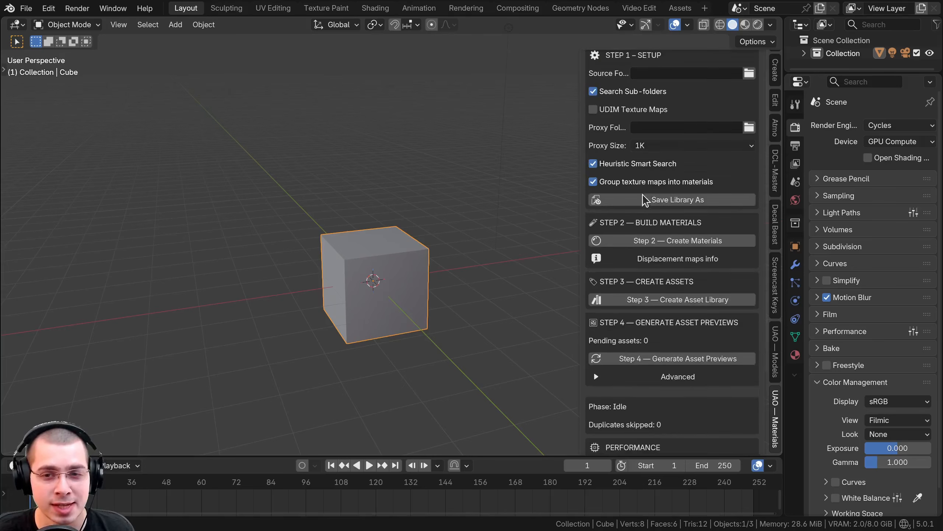
scroll(671, 368, "up", 5)
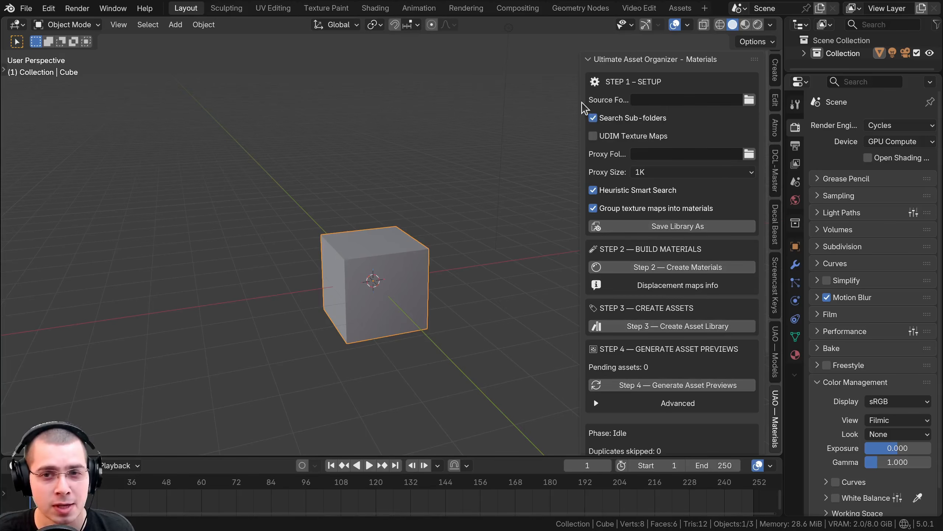
left_click_drag(582, 105, 552, 105)
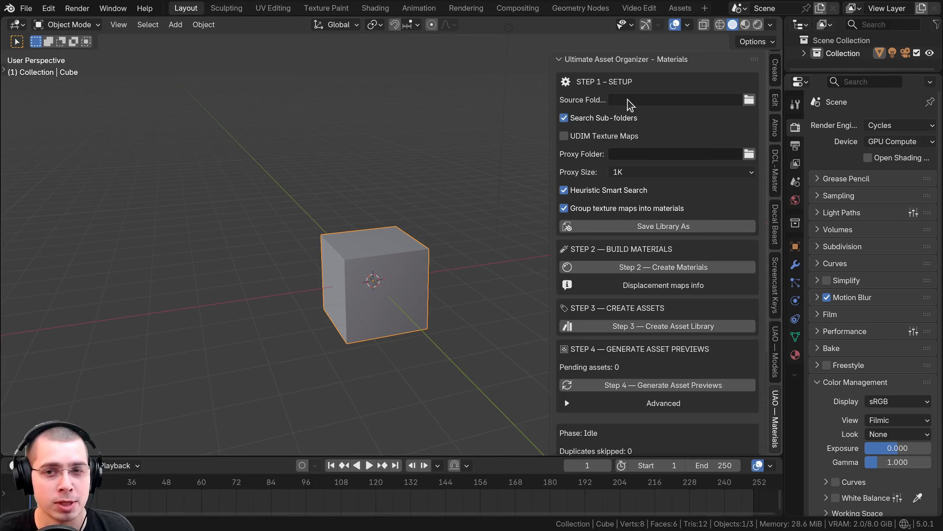
- Open the Source Folder selection and look over the texture category folders in Ambient CG
left_click(748, 104)
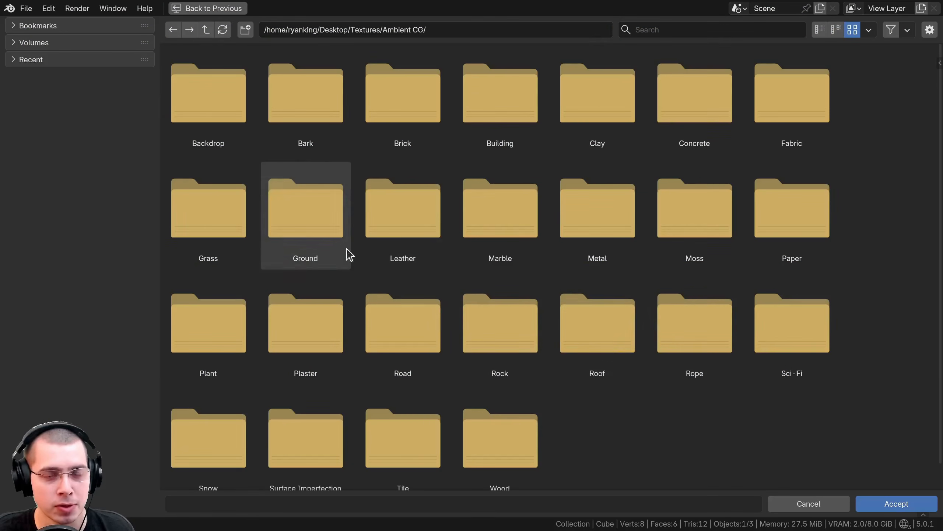
scroll(628, 333, "down", 1)
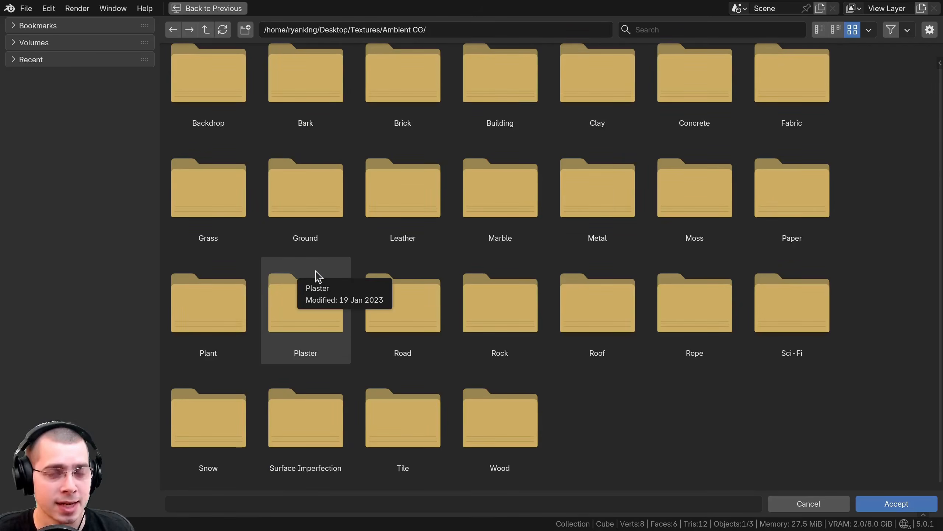
scroll(318, 276, "up", 1)
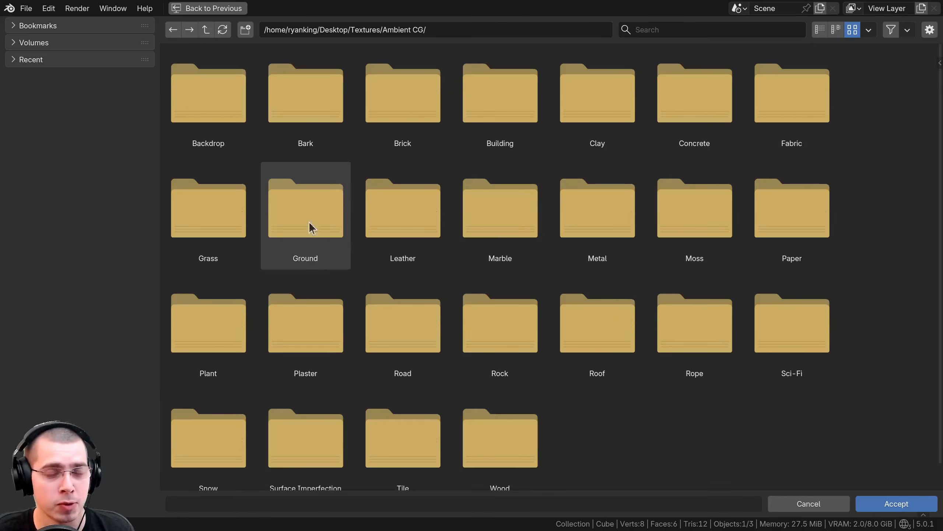
scroll(270, 175, "down", 1)
scroll(259, 221, "up", 1)
scroll(407, 456, "down", 1)
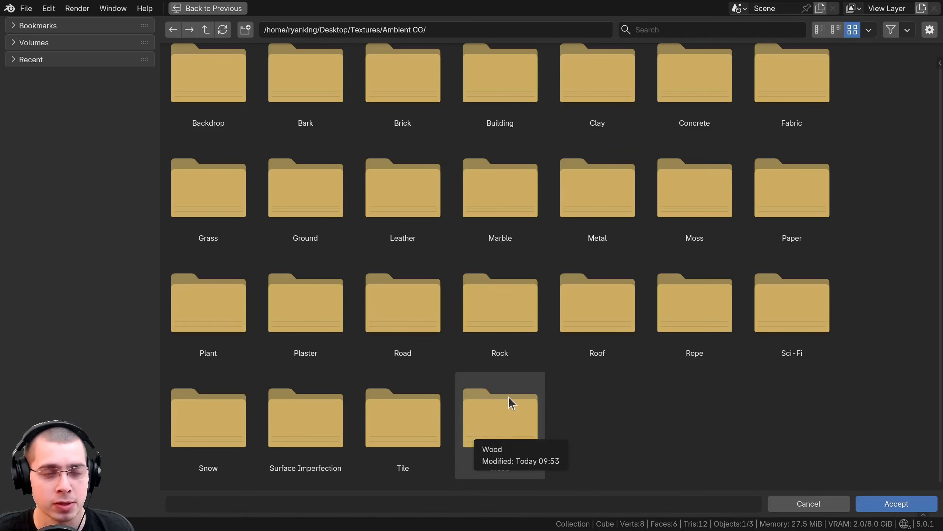
scroll(237, 120, "up", 1)
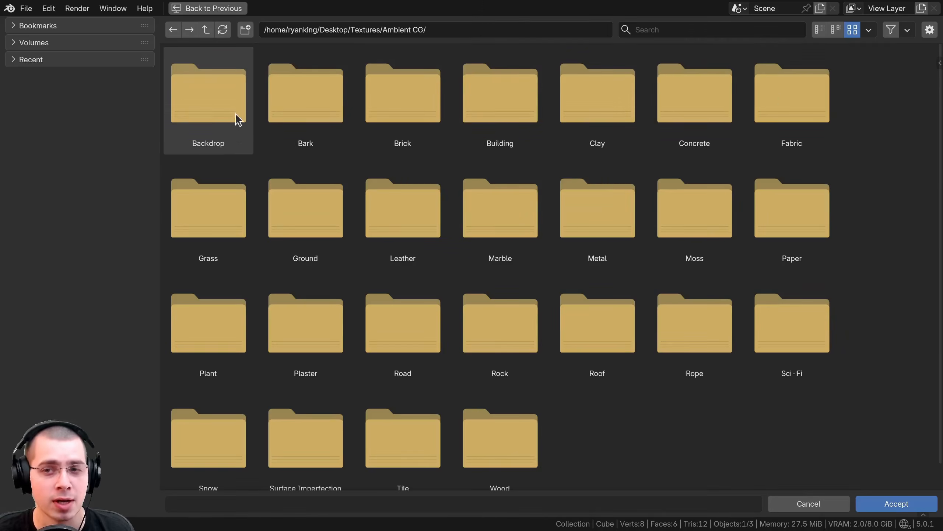
scroll(583, 280, "down", 1)
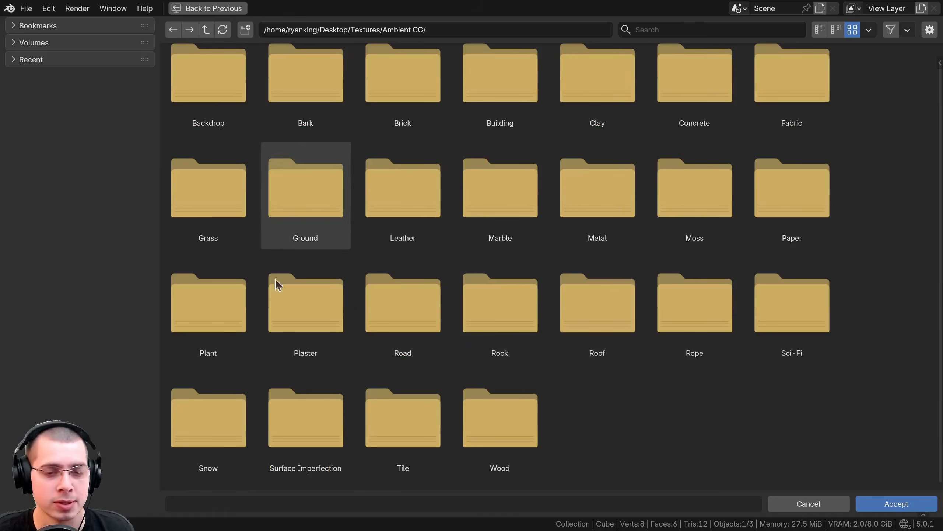
scroll(468, 208, "up", 1)
scroll(494, 371, "down", 1)
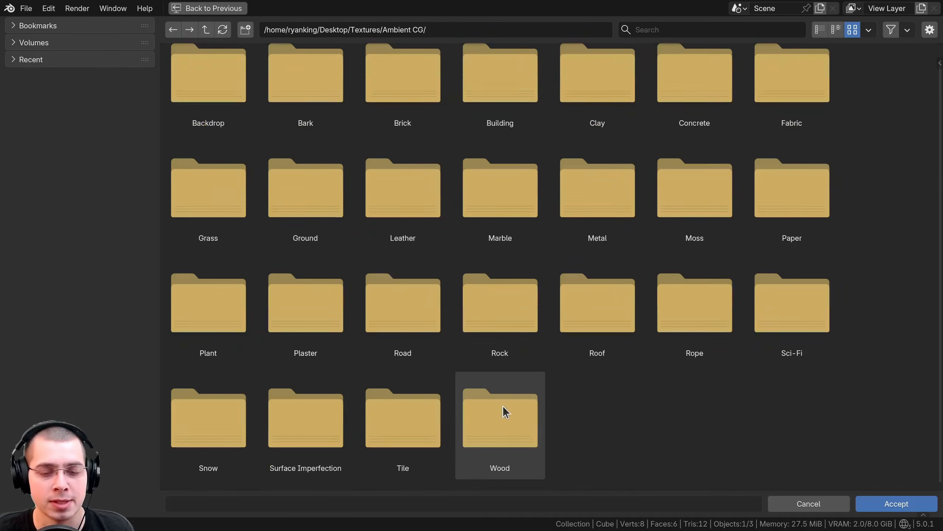
- Examine how textures are organised inside the Wood, Metal and Paper folders, including the image maps in Paper001_3K-JPG
double_click(498, 417)
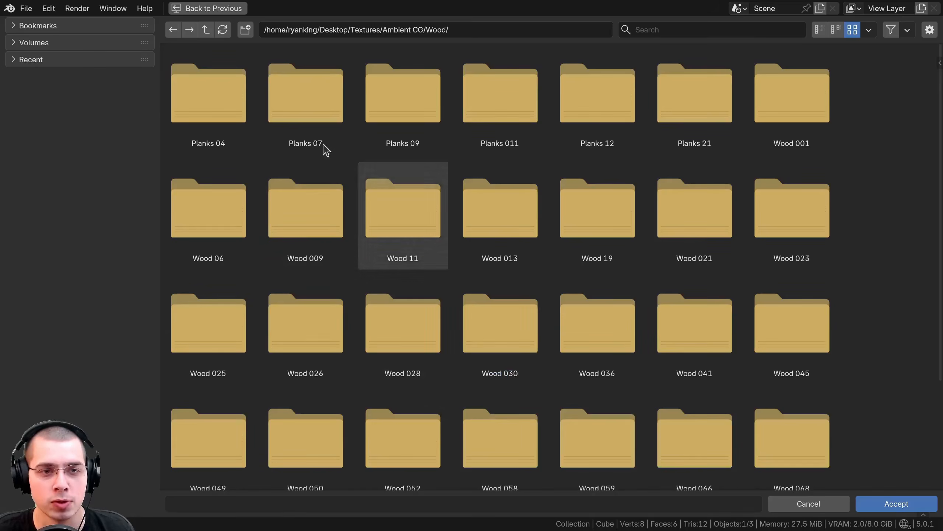
scroll(327, 153, "down", 6)
scroll(334, 160, "up", 6)
double_click(204, 108)
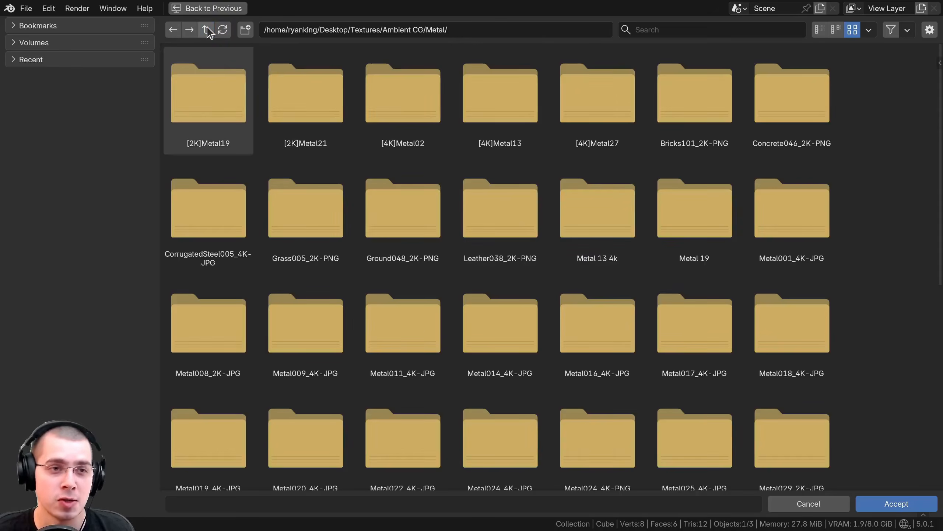
left_click(207, 31)
double_click(772, 212)
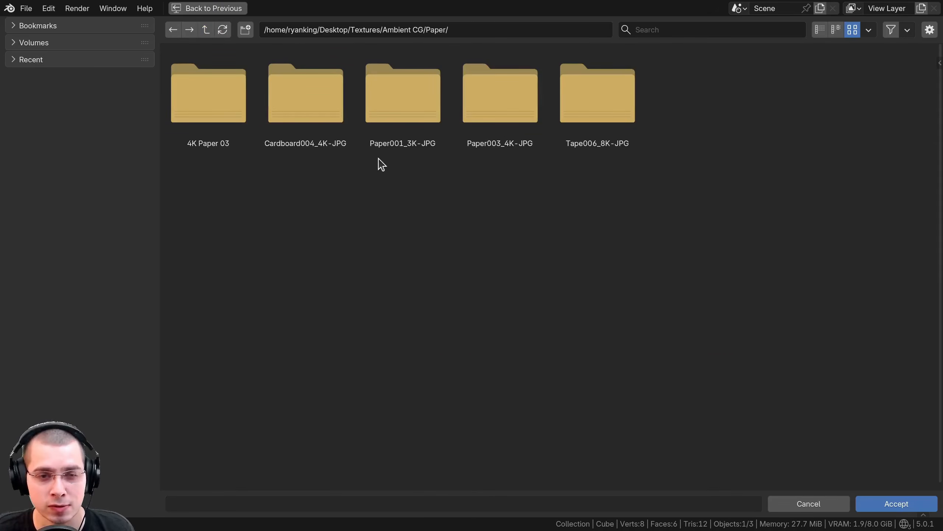
double_click(408, 146)
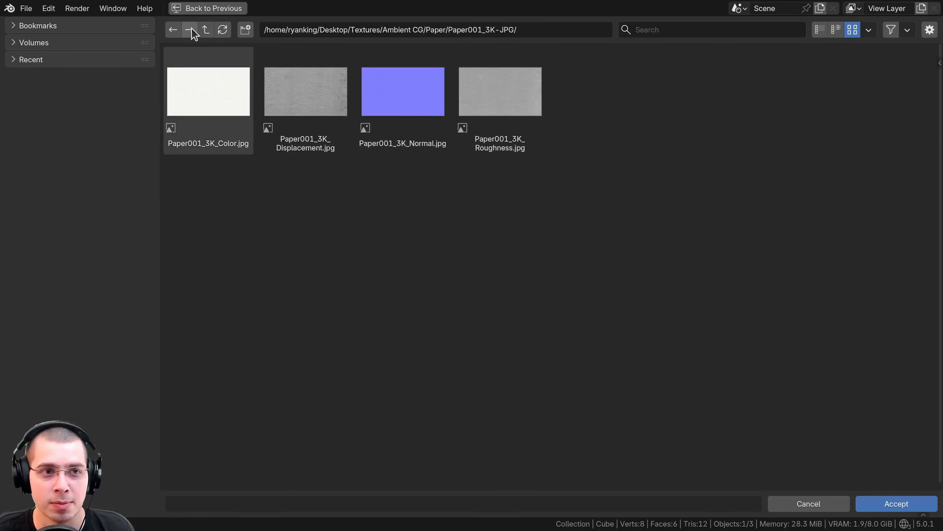
- Set the Source Folder to the Wood texture folder inside Ambient CG
left_click(205, 30)
left_click(205, 30)
scroll(468, 426, "down", 1)
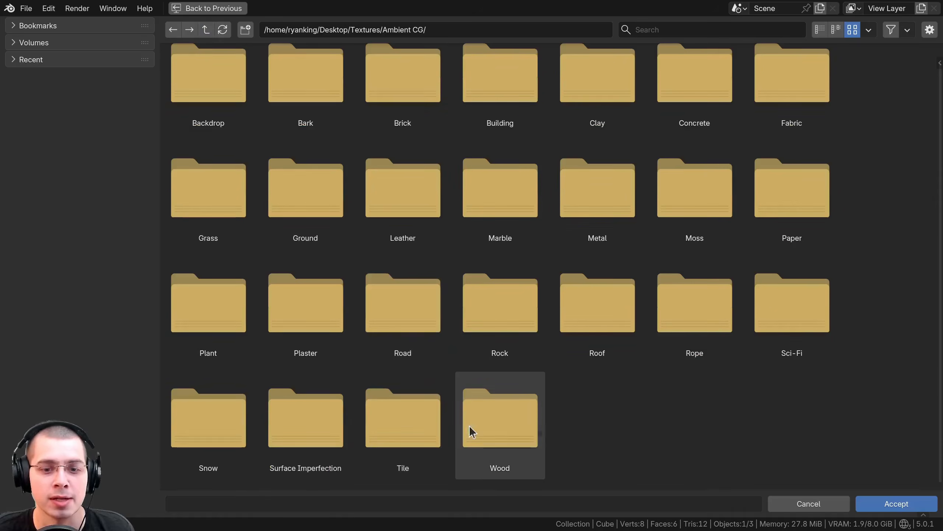
double_click(502, 413)
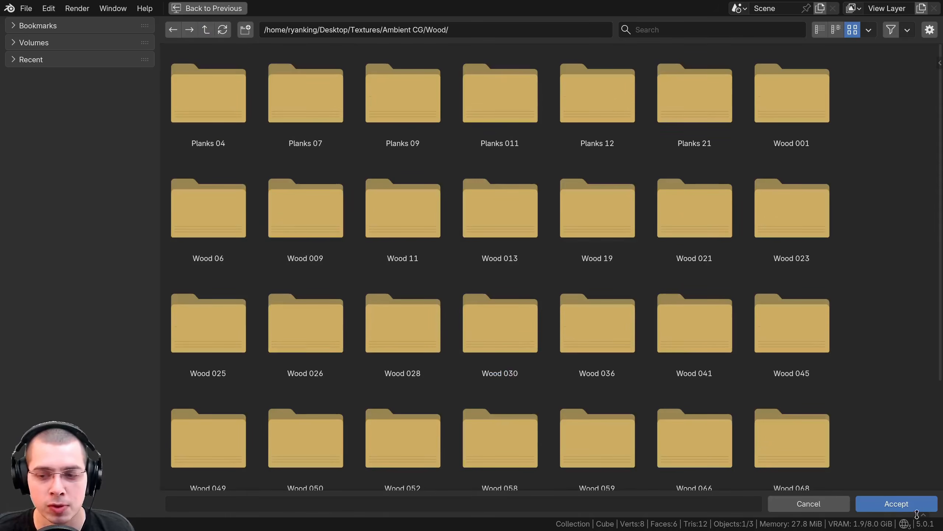
scroll(708, 375, "down", 3)
scroll(885, 494, "up", 3)
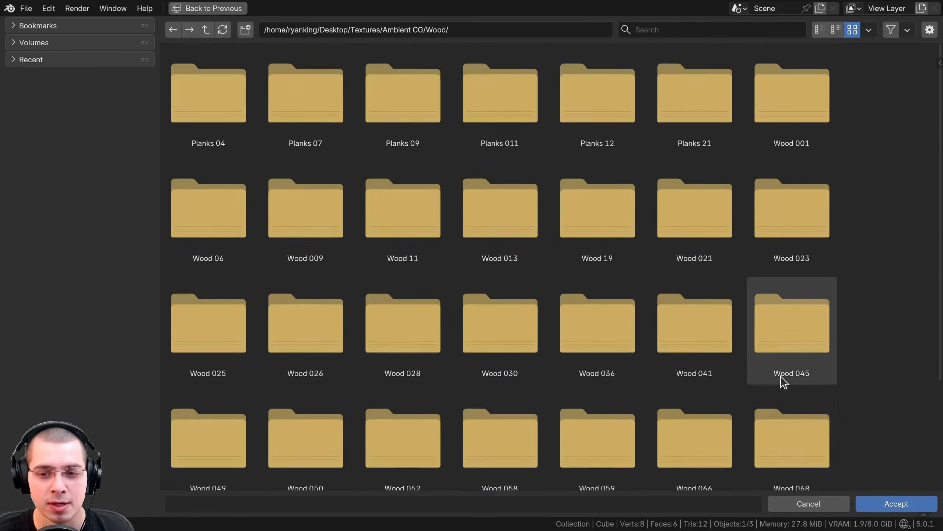
left_click(897, 503)
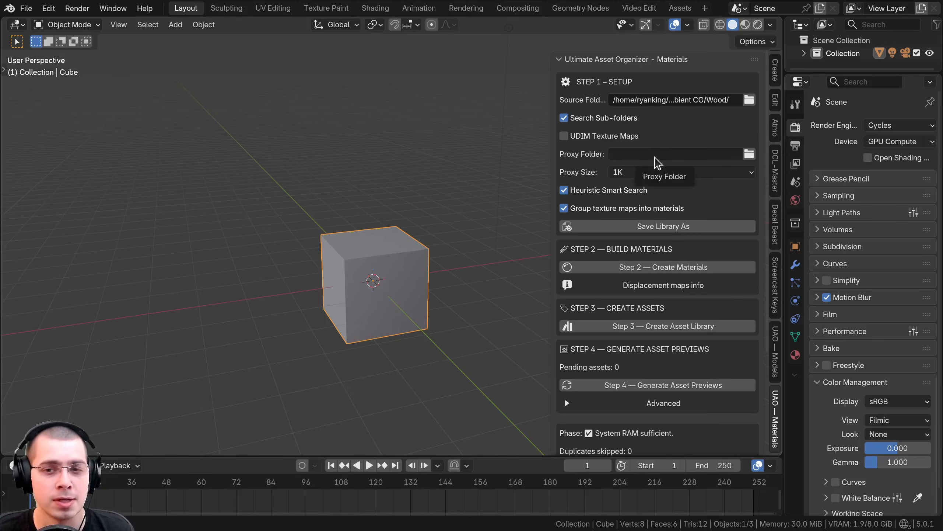
- Set the Proxy Folder to the UAO Proxy folder inside Textures
left_click(750, 154)
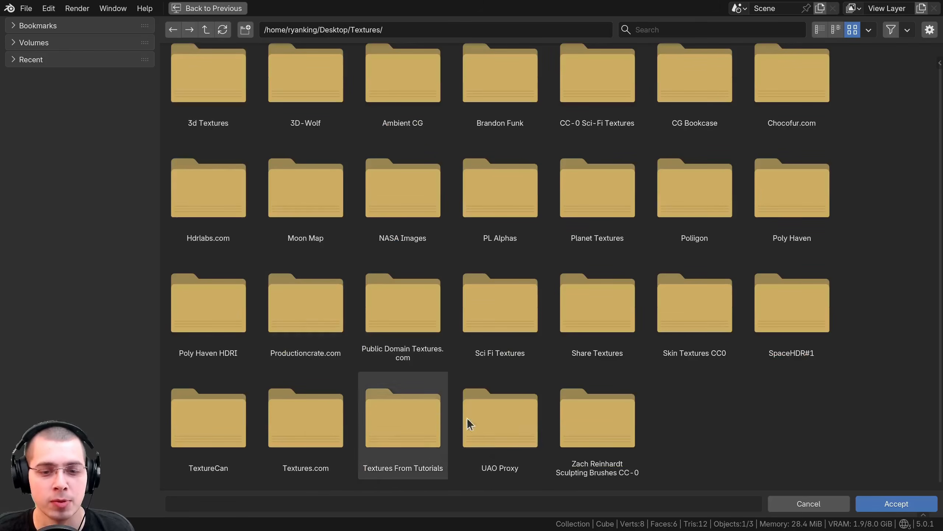
left_click(500, 436)
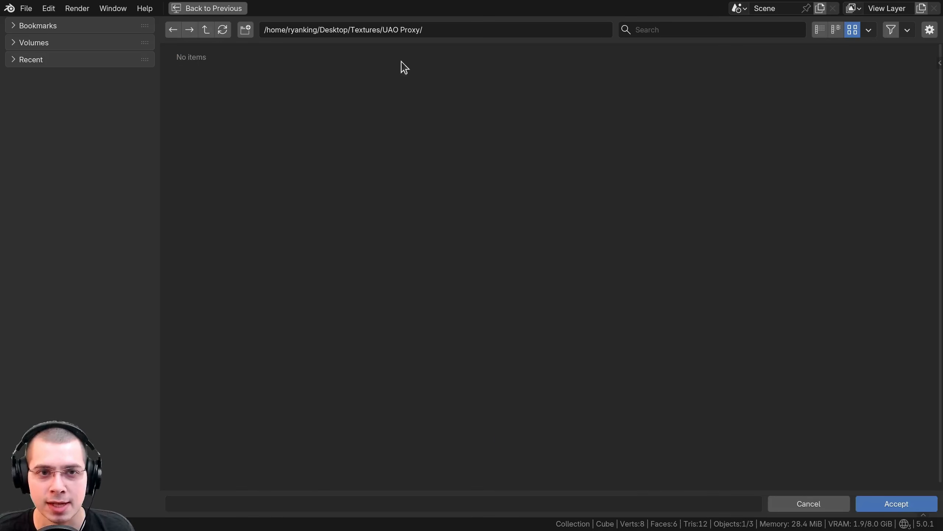
left_click(386, 29)
left_click_drag(383, 30, 429, 29)
left_click(529, 159)
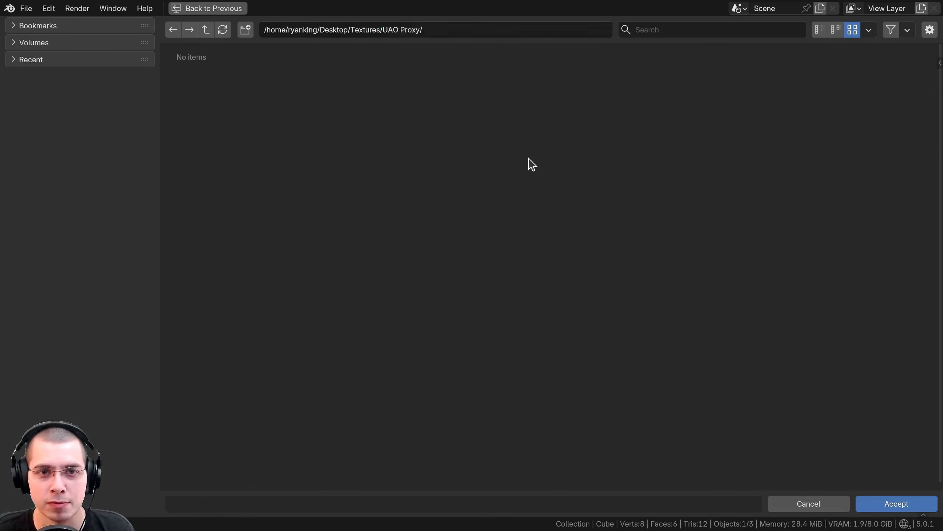
left_click(902, 505)
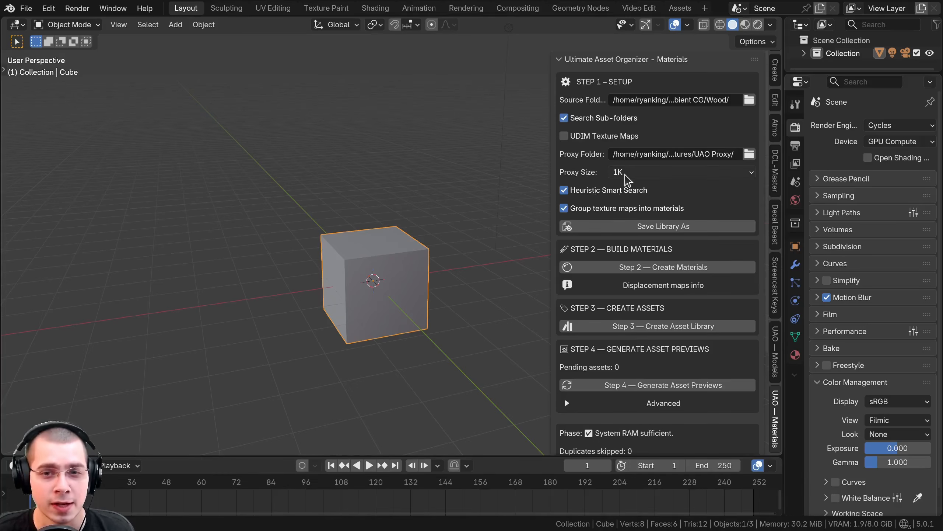
- Set the Proxy Size to 256 and save the library as Library.blend in the UAO Proxy folder
left_click(625, 173)
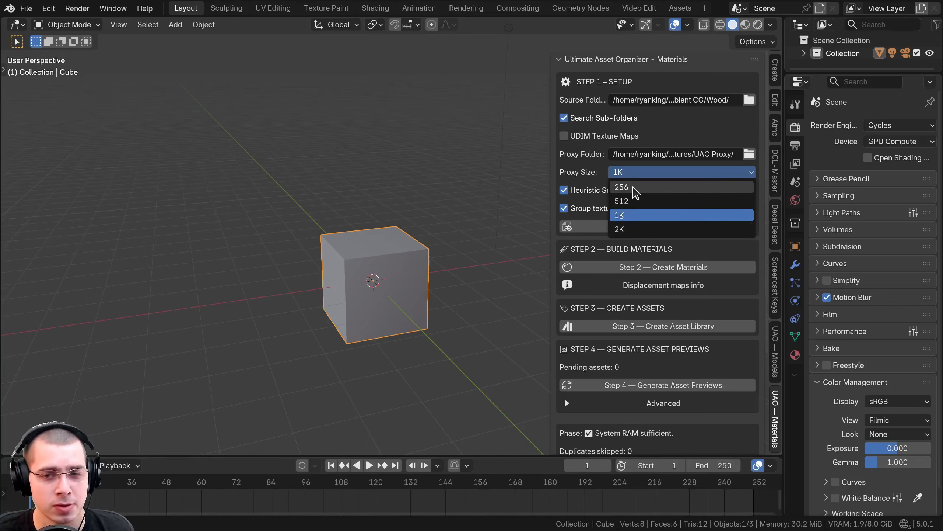
left_click(636, 187)
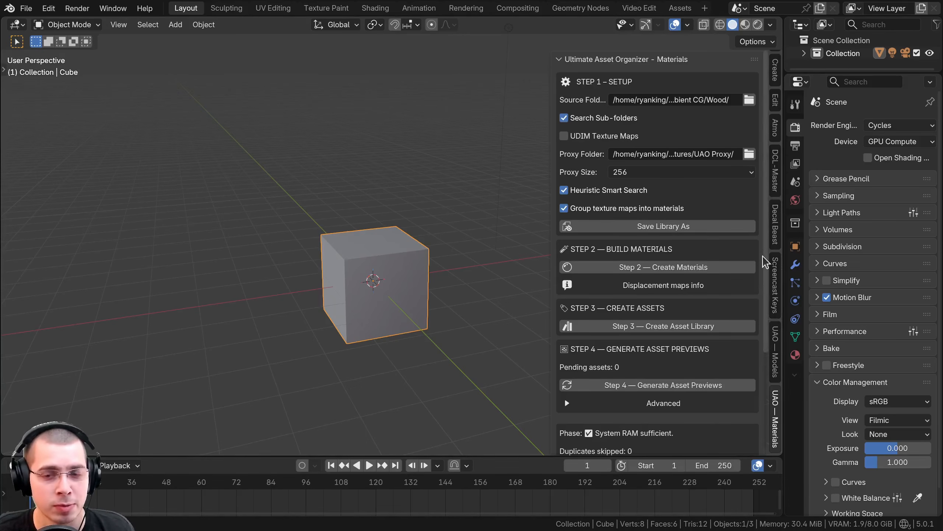
left_click(666, 228)
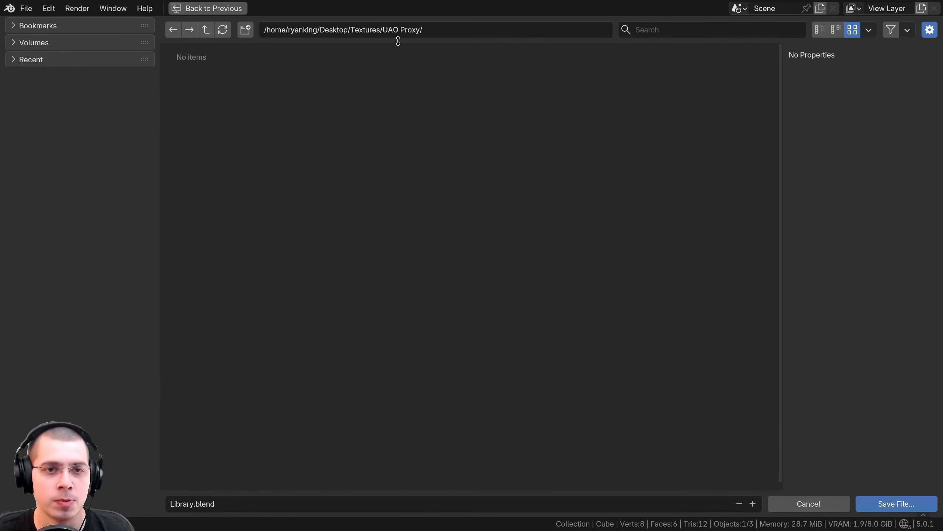
left_click(393, 30)
key("Return")
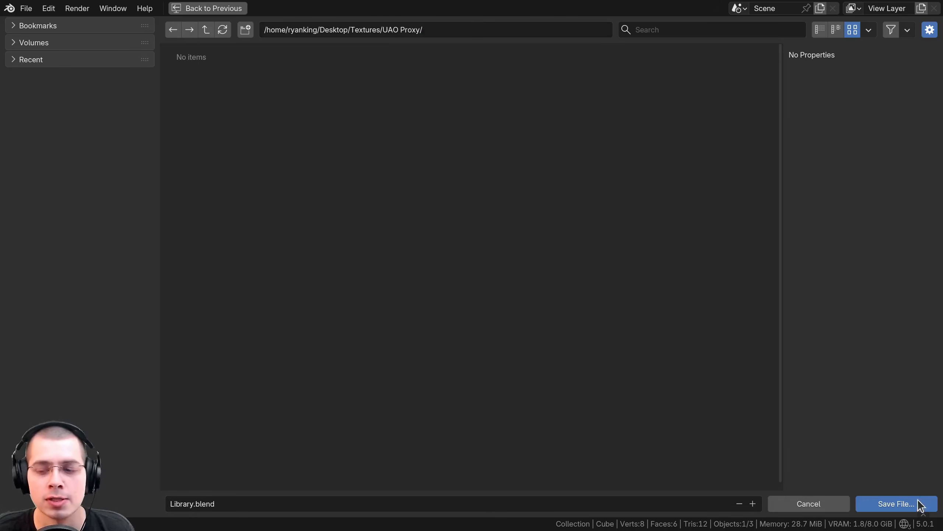
left_click(917, 504)
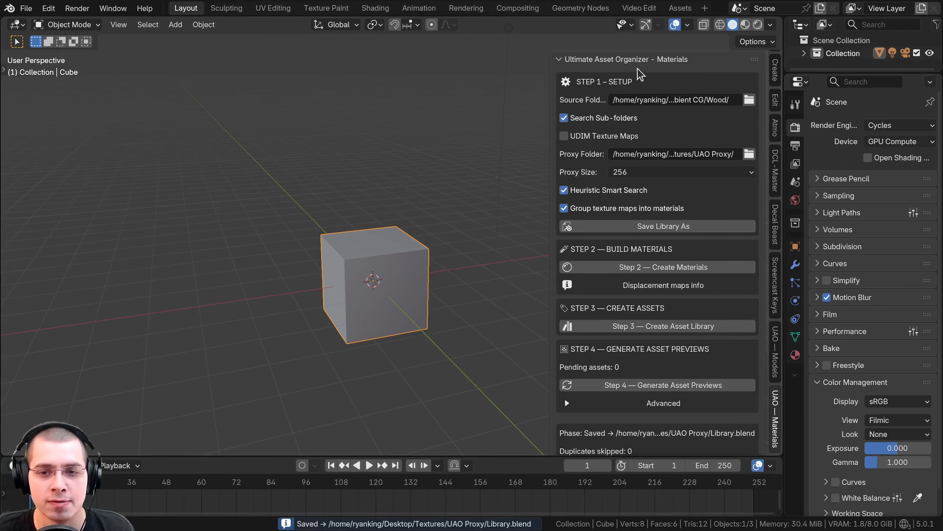
- Build the materials from the Wood textures and look through them in the cube's list of available materials
left_click(646, 270)
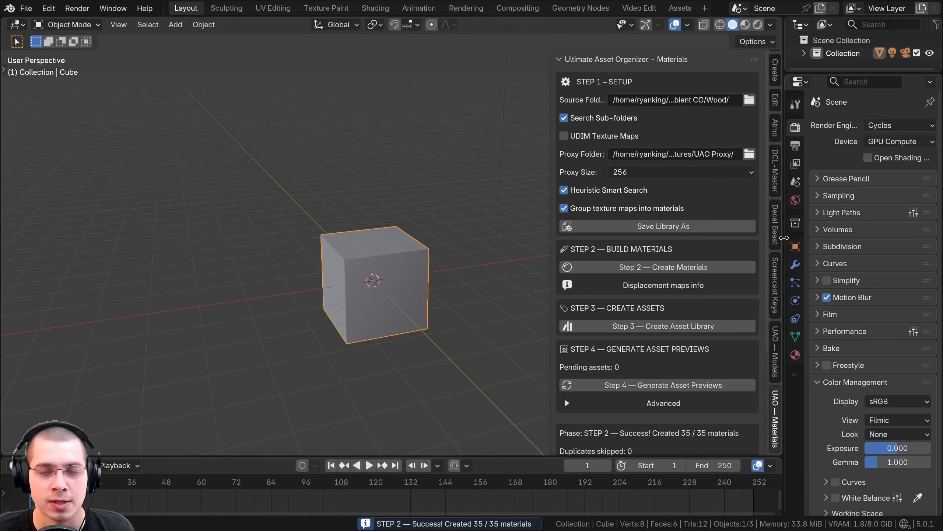
left_click_drag(784, 238, 638, 238)
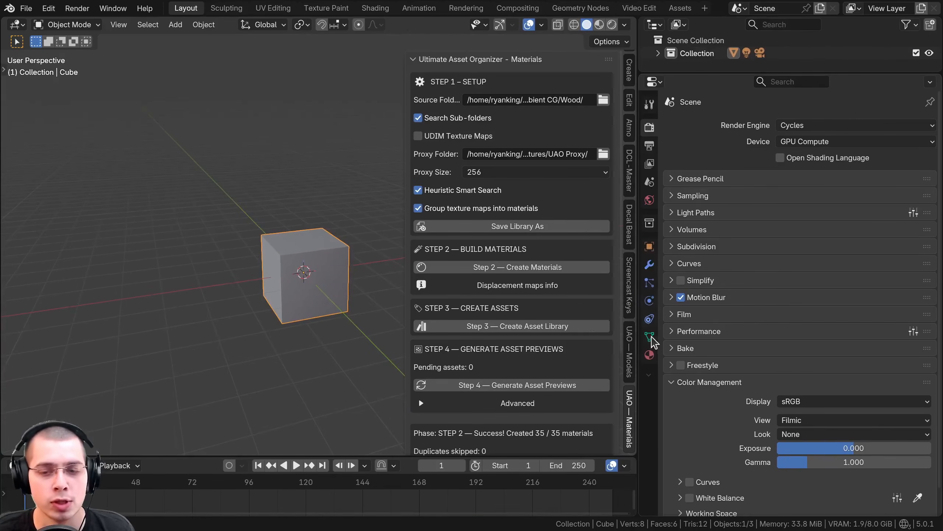
left_click(649, 355)
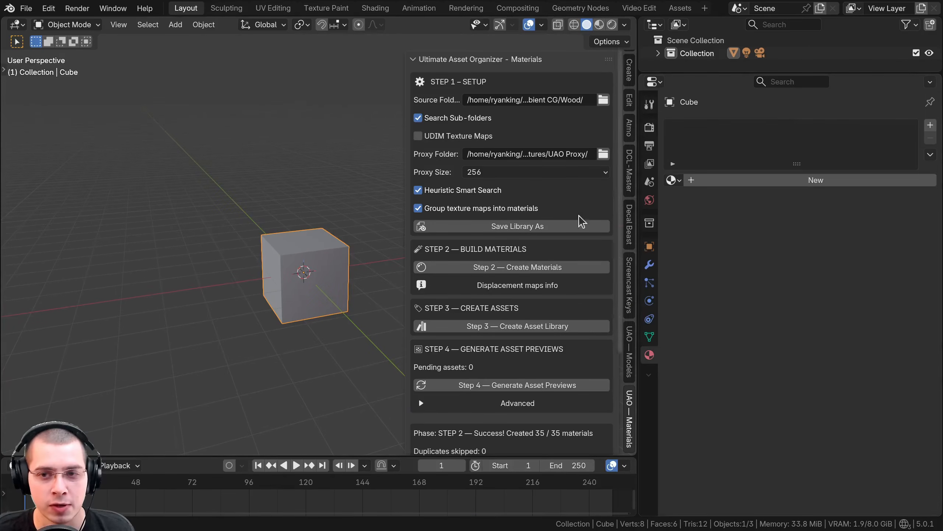
left_click(673, 180)
scroll(747, 238, "down", 20)
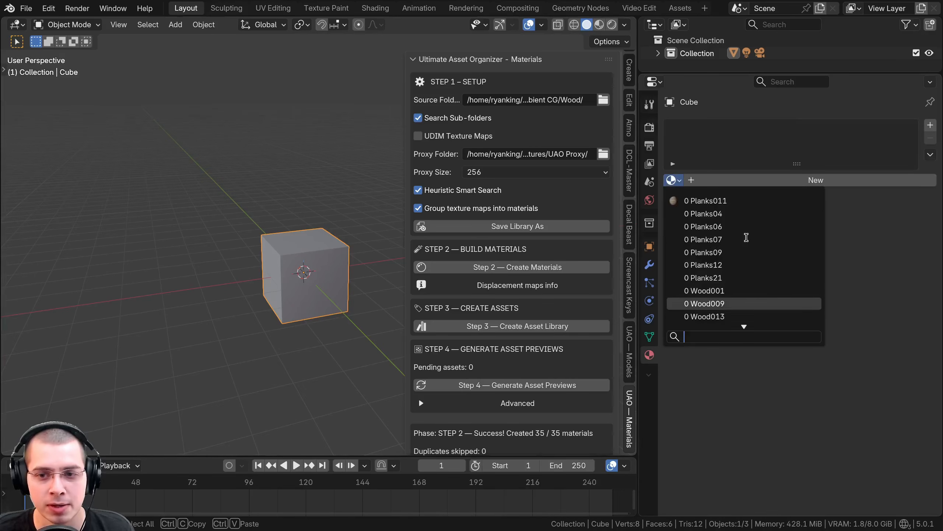
scroll(744, 232, "up", 12)
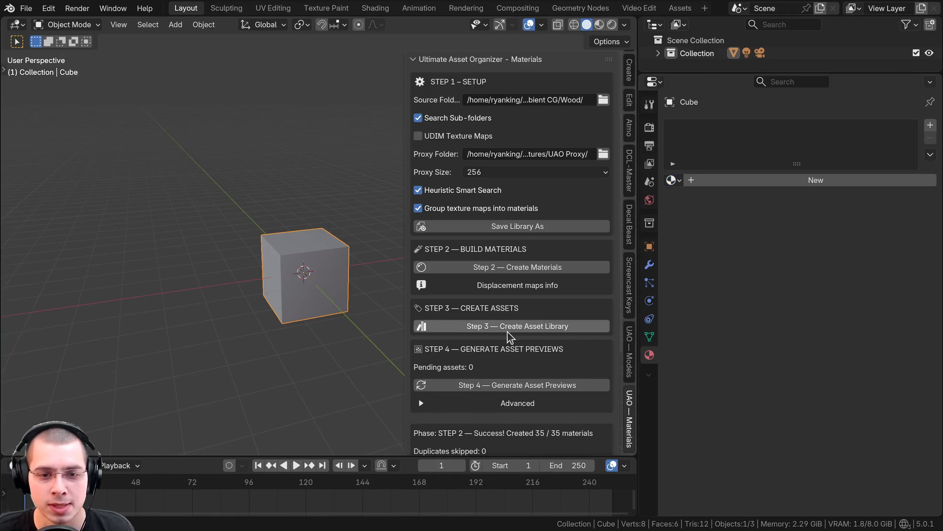
- Create the asset library from the built materials and open an Asset Browser in a new area beside the 3D viewport
left_click(515, 328)
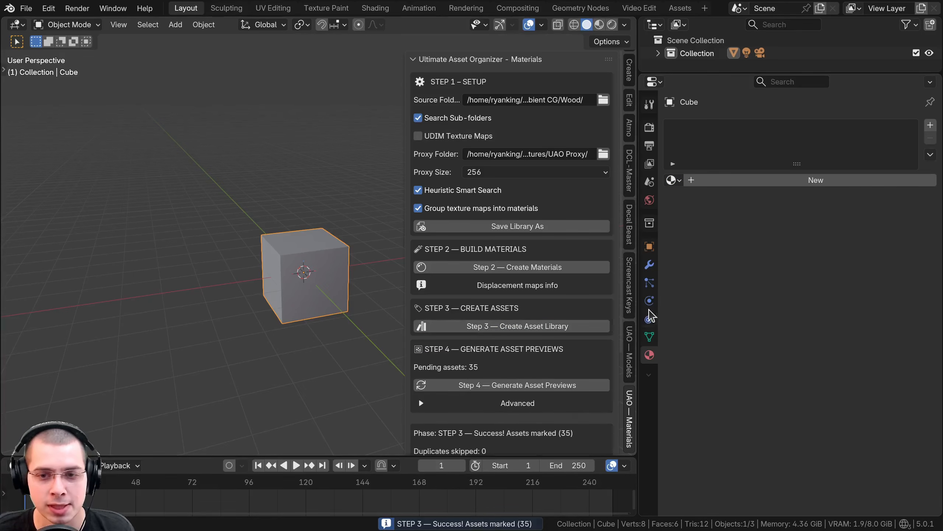
left_click_drag(639, 305, 724, 305)
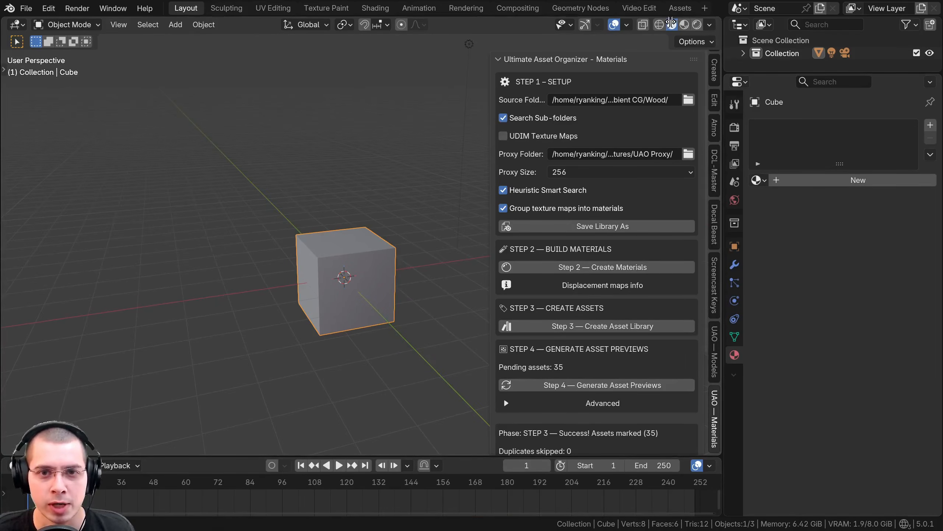
left_click_drag(718, 21, 341, 34)
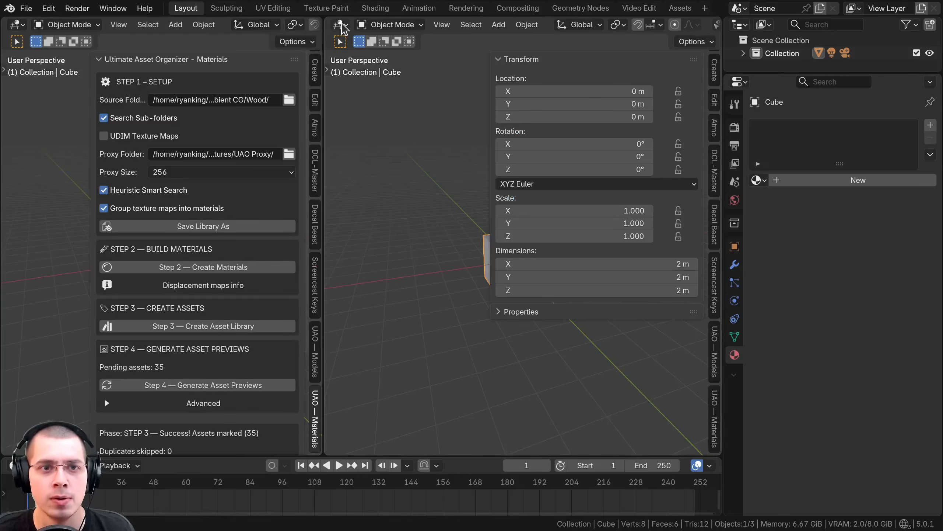
left_click(339, 26)
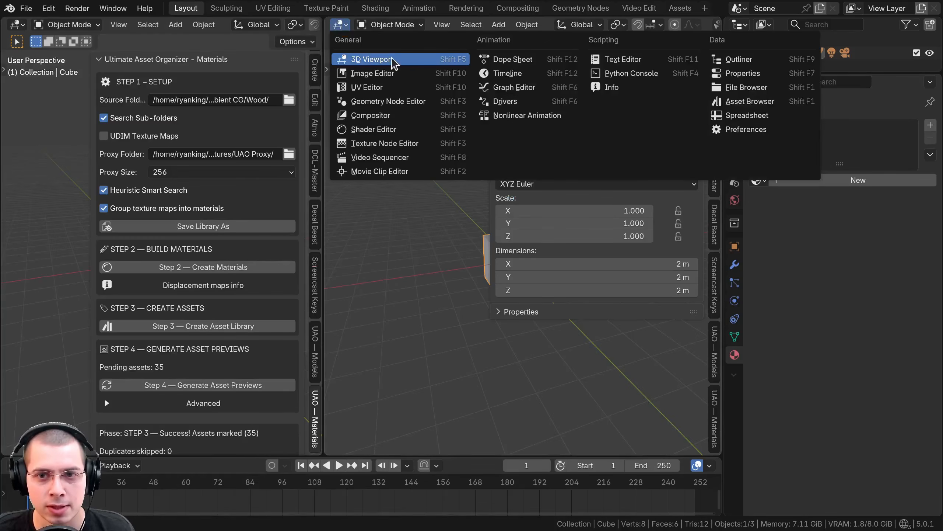
left_click(761, 101)
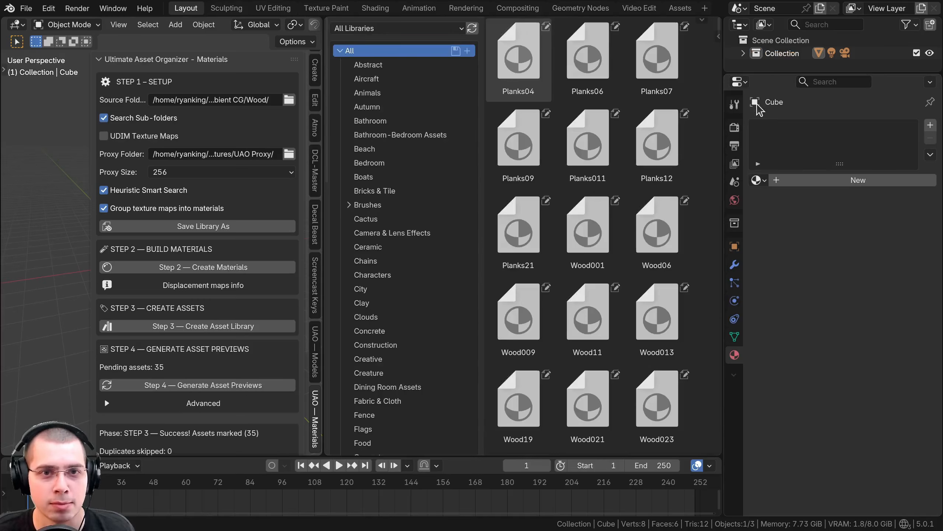
- Limit the Asset Browser to the Current File library and hide its catalog list, leaving room for the material thumbnails
left_click(371, 30)
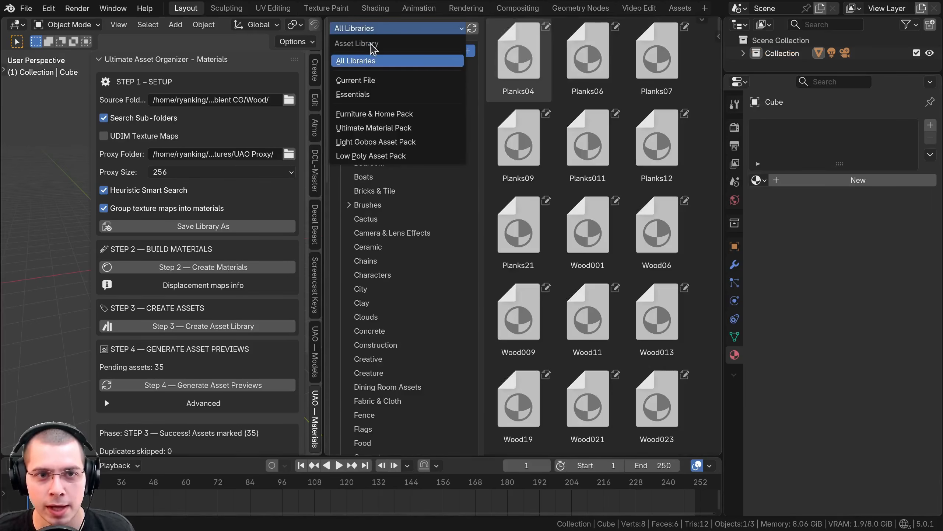
left_click(355, 81)
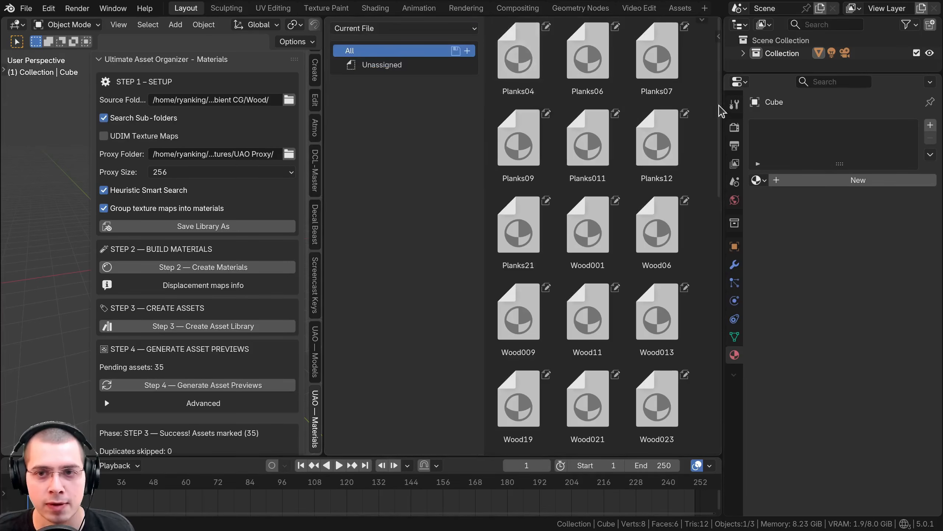
left_click_drag(721, 86, 644, 23)
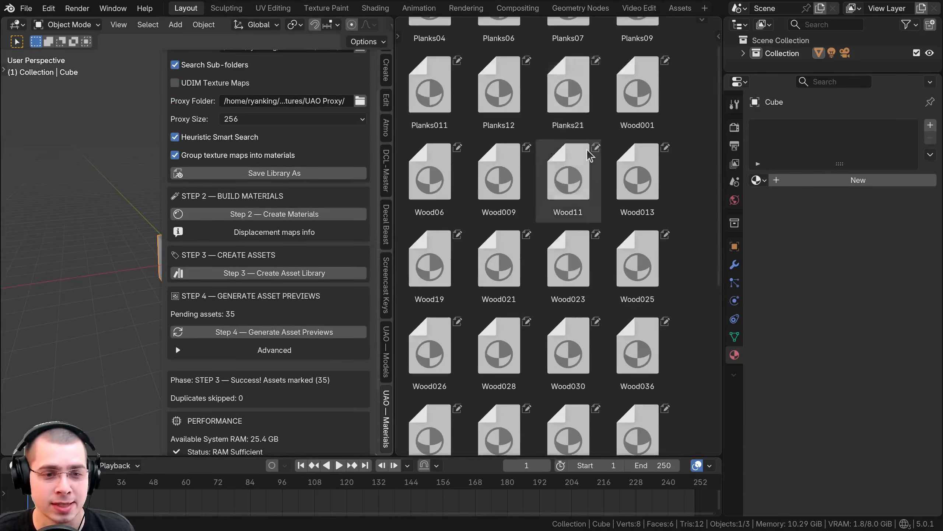
- Expand the Advanced preview settings and generate the asset previews for the wood materials
scroll(590, 155, "down", 3)
scroll(234, 223, "down", 3)
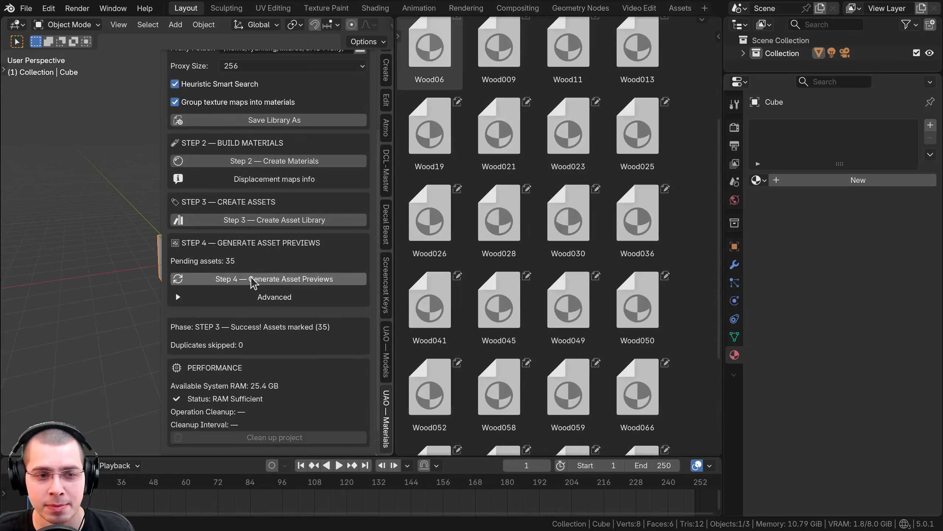
left_click(178, 297)
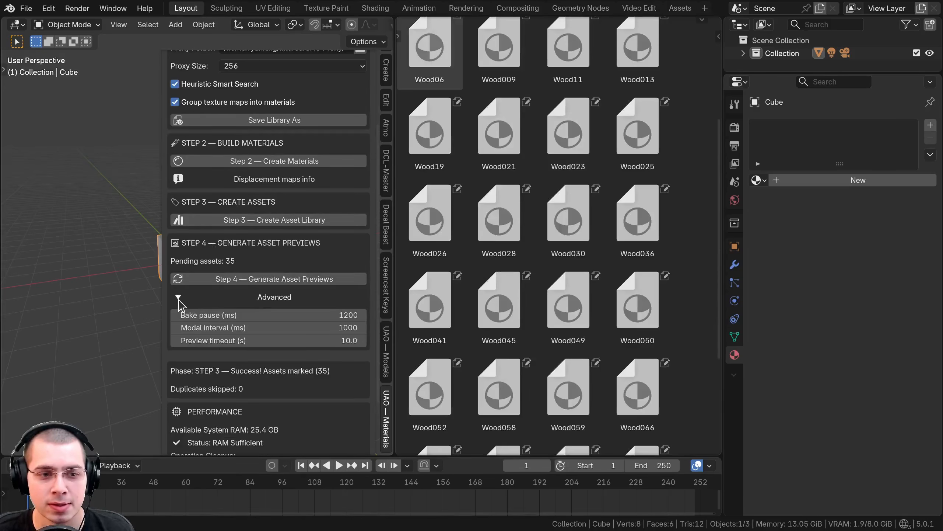
left_click(286, 280)
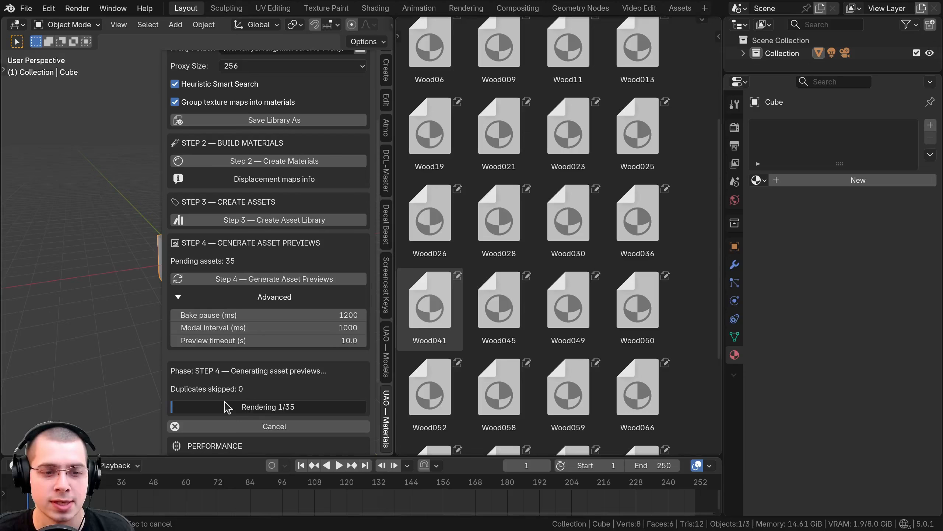
scroll(245, 428, "down", 3)
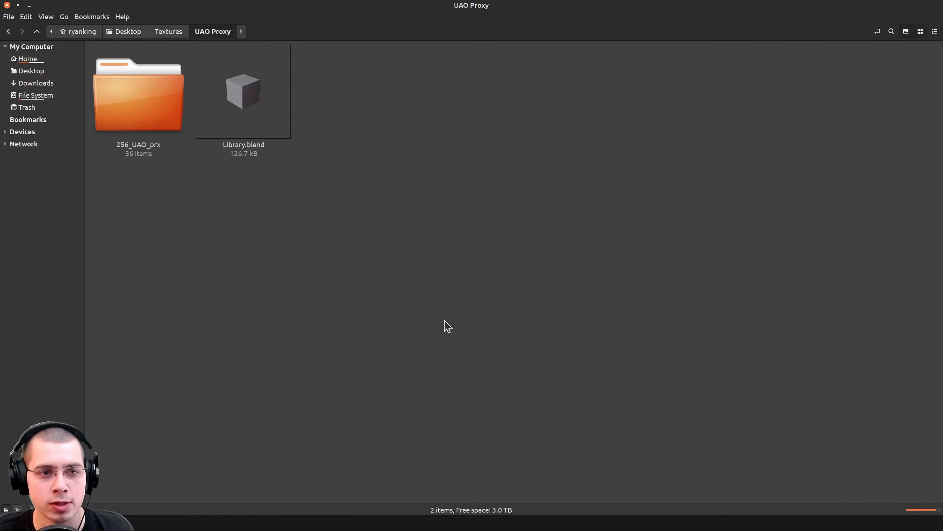
- Switch to the file manager and look inside the 256_UAO_prx proxy folder in UAO Proxy
left_click(165, 109)
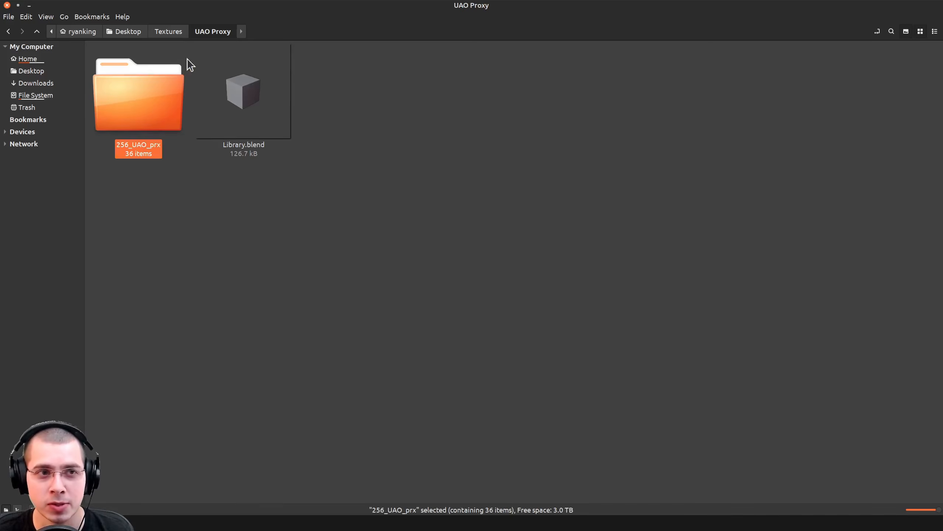
double_click(135, 114)
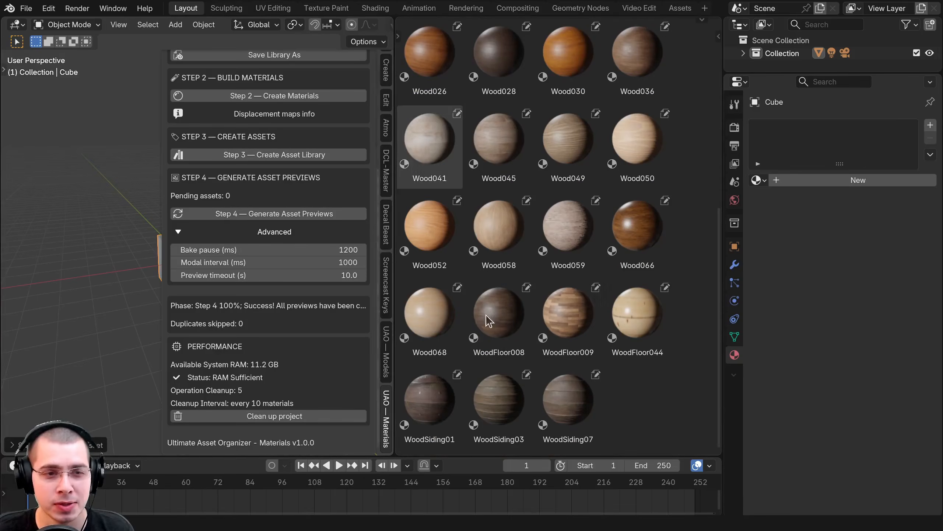
- Switch back to Blender and look over the generated wood material previews in the Asset Browser
scroll(486, 314, "up", 10)
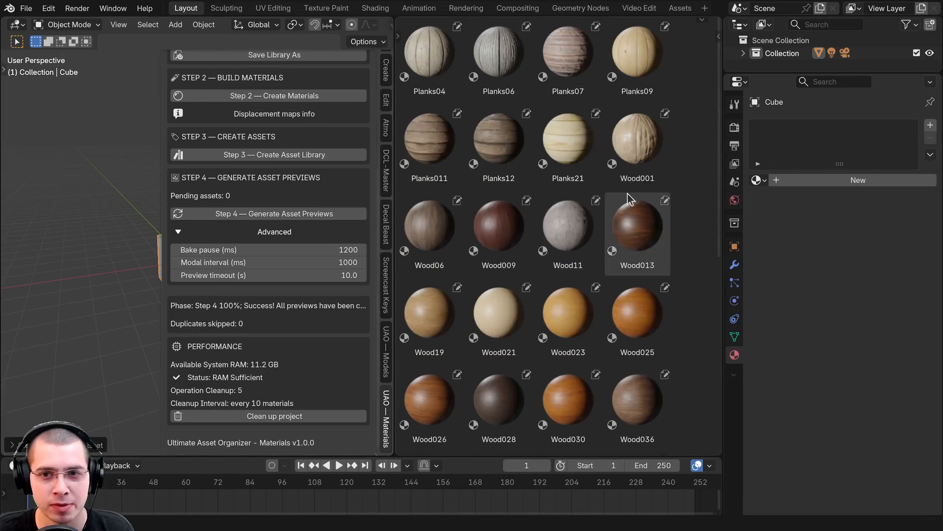
scroll(541, 143, "down", 5)
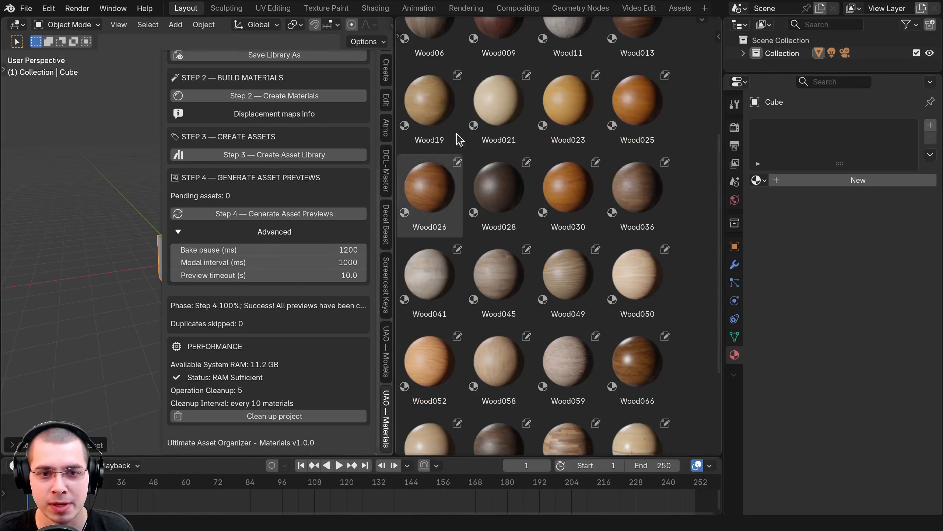
scroll(620, 196, "down", 3)
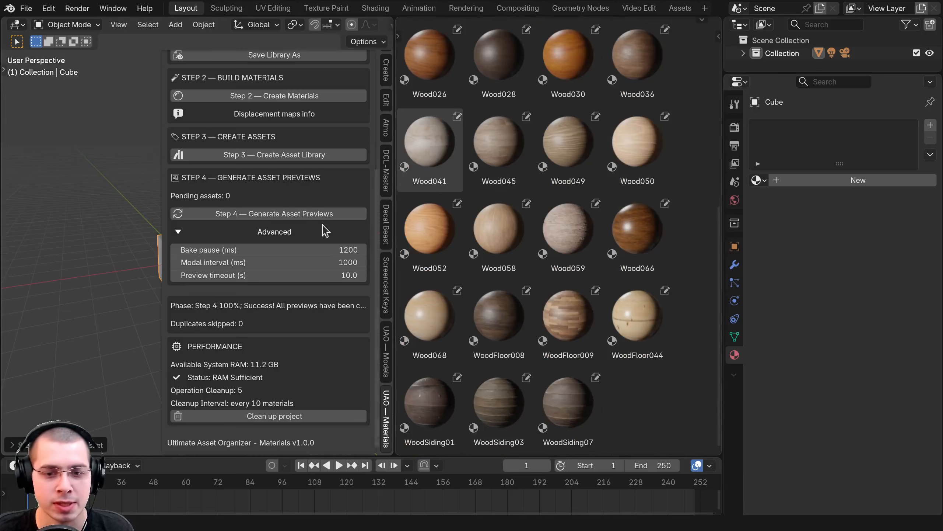
- Clean up the project in the add-on and look over the wood material previews in the Asset Browser
left_click(255, 417)
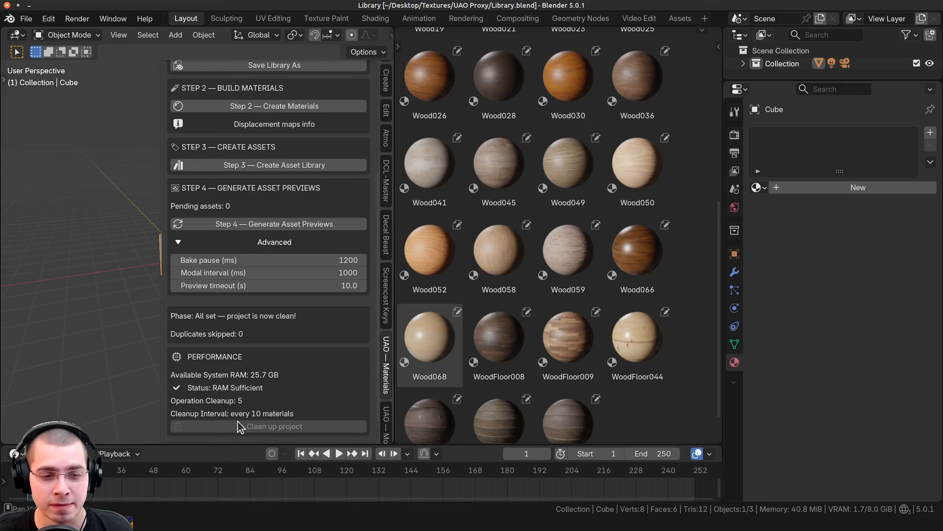
scroll(628, 267, "up", 12)
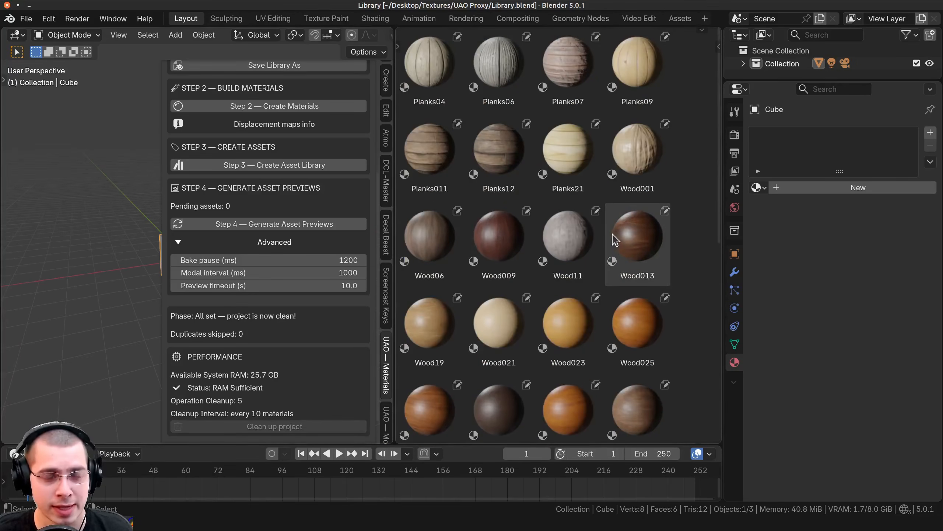
scroll(614, 239, "down", 12)
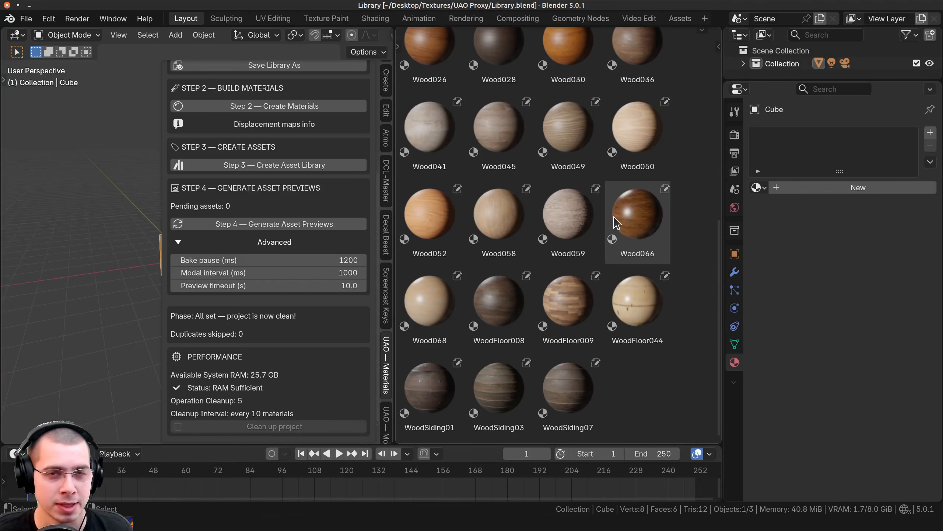
scroll(611, 208, "up", 10)
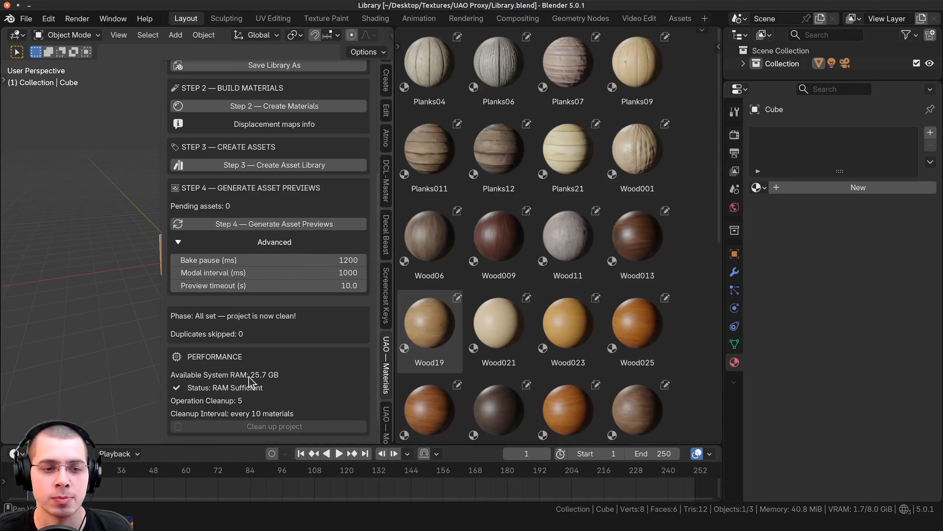
- Set the add-on's source folder to the parent Ambient CG folder that holds all texture categories
scroll(252, 381, "up", 10)
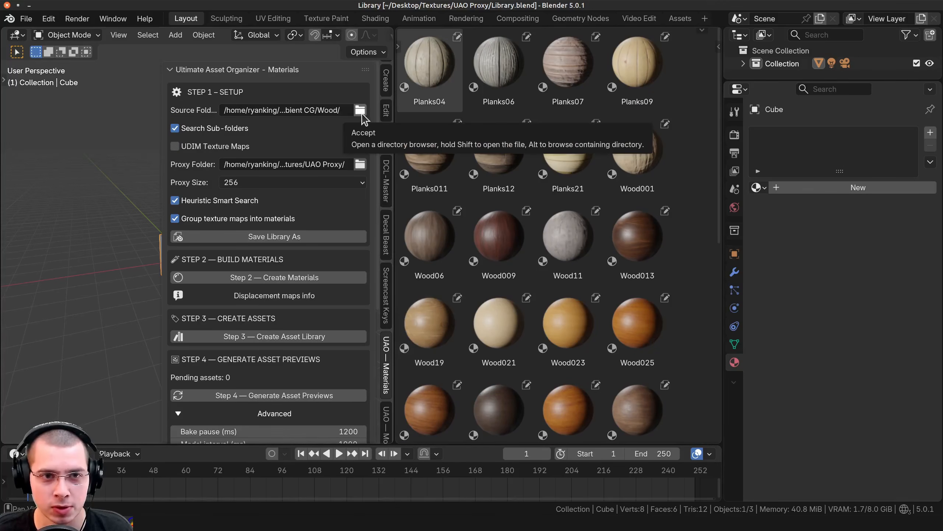
left_click(360, 112)
left_click(206, 39)
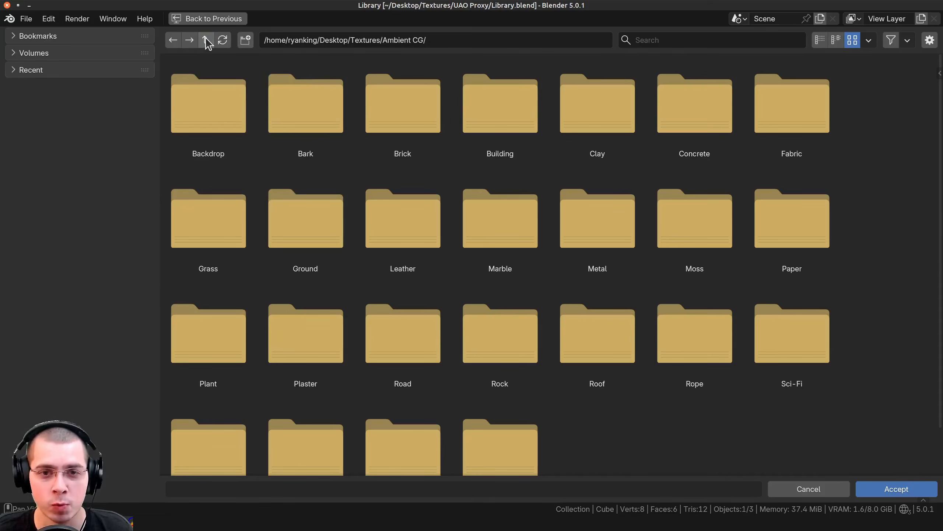
scroll(611, 453, "down", 3)
scroll(699, 331, "up", 3)
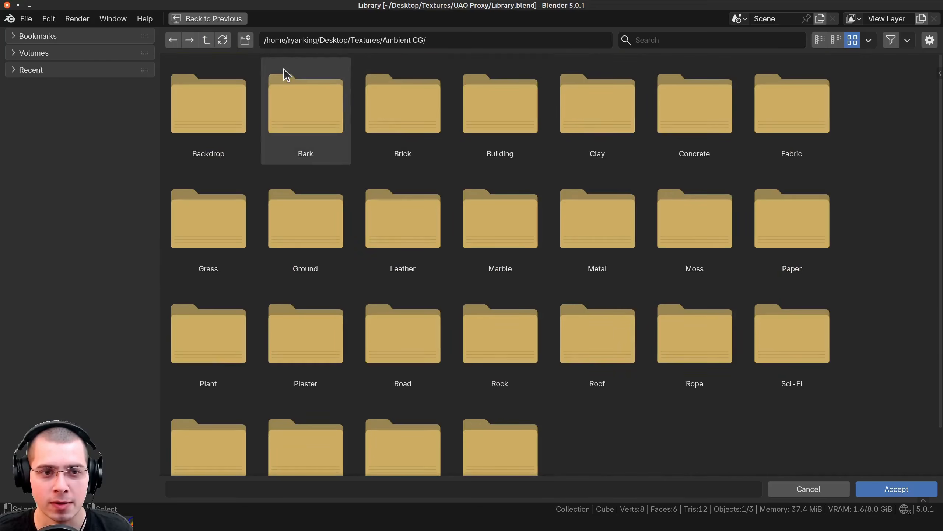
scroll(518, 444, "down", 2)
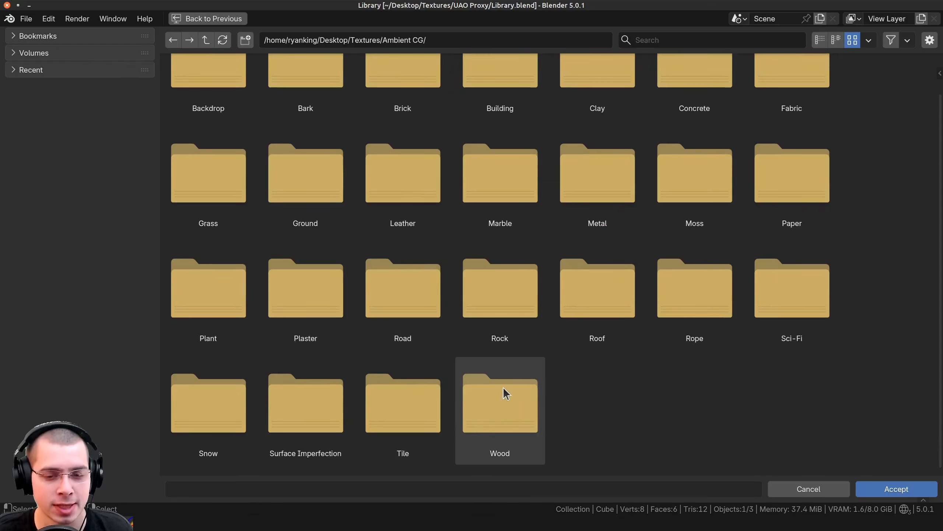
scroll(403, 409, "up", 2)
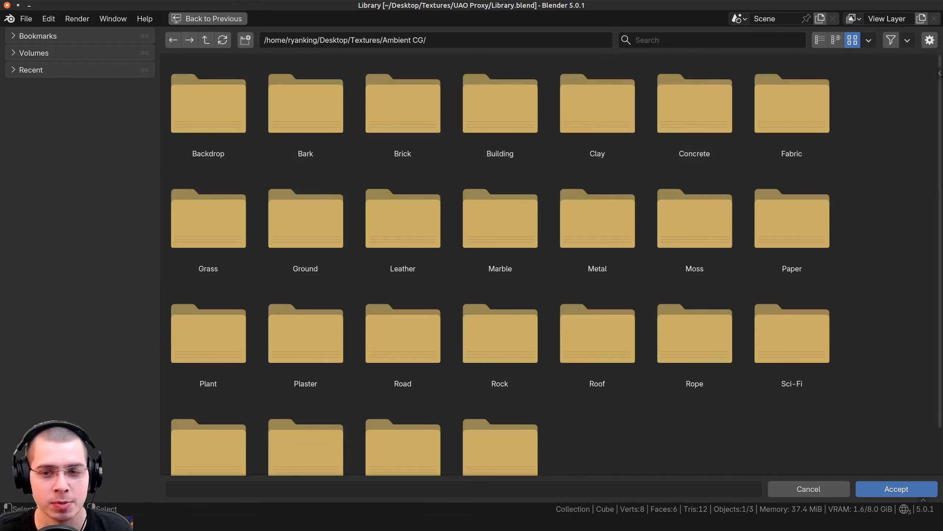
left_click(887, 488)
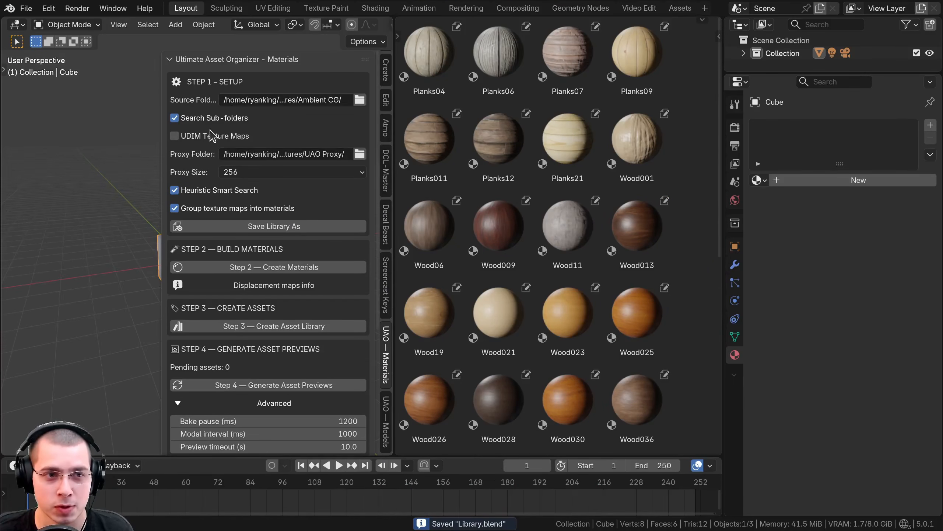
- Create the materials from the Ambient CG textures and check them in the cube's list of available materials
scroll(297, 156, "down", 3)
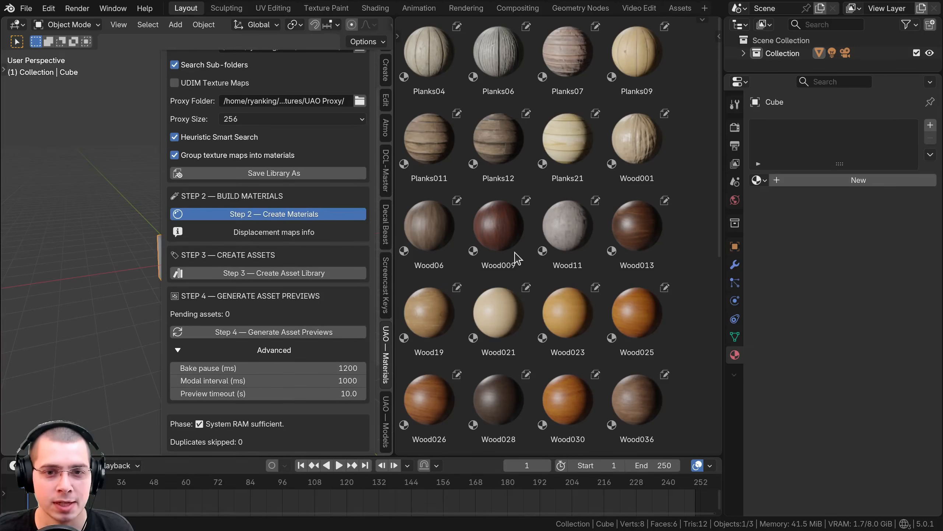
scroll(260, 333, "down", 6)
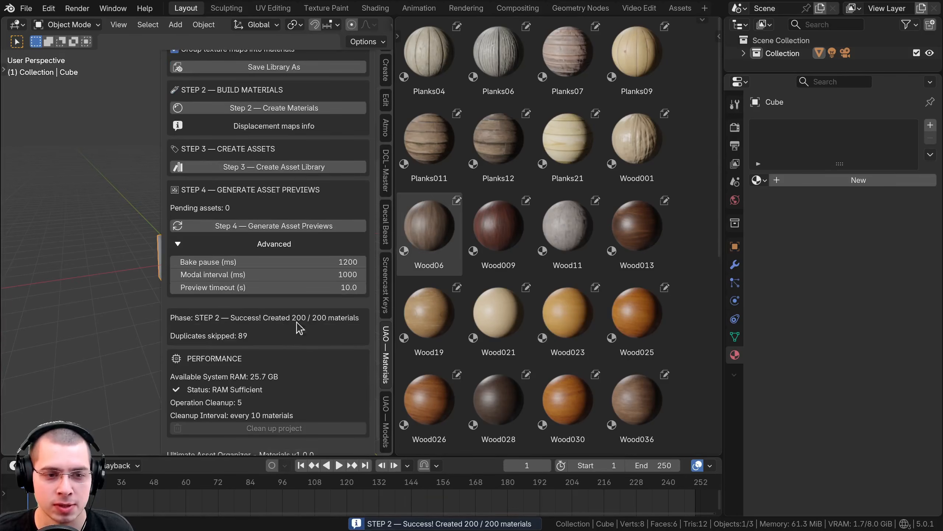
left_click(756, 179)
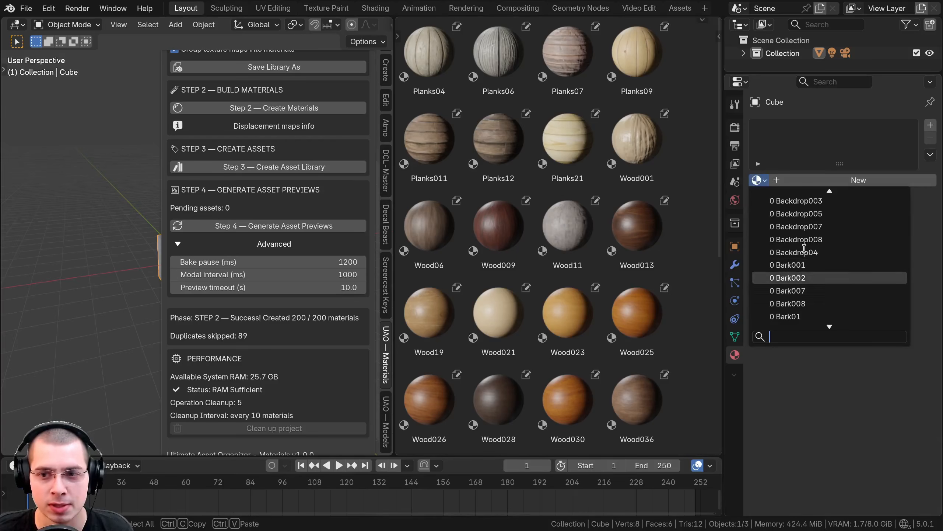
scroll(805, 249, "down", 15)
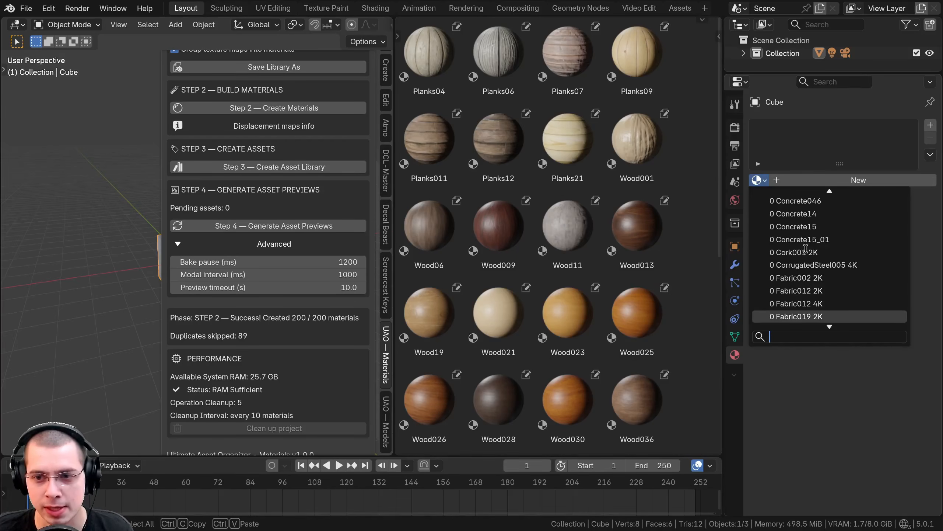
scroll(807, 247, "down", 3)
scroll(302, 180, "up", 5)
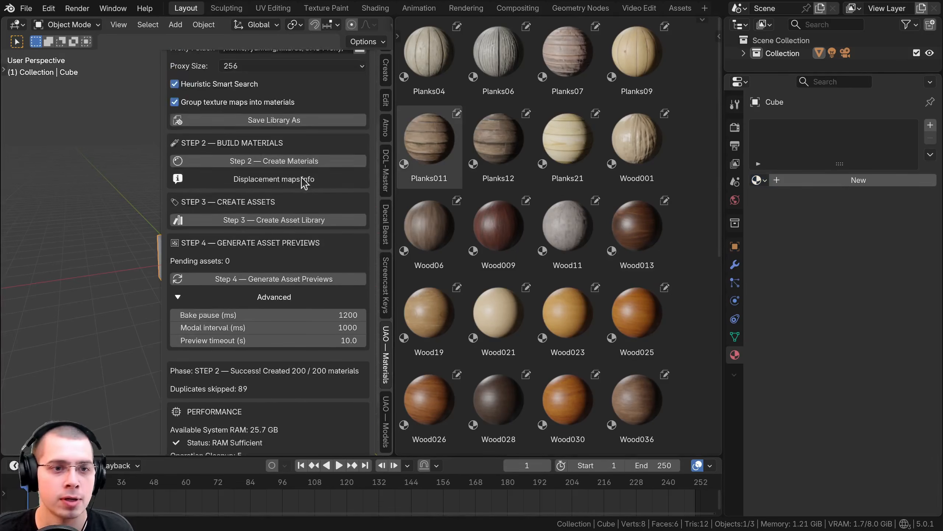
- Create the asset library from the new materials and generate their asset previews
left_click(269, 255)
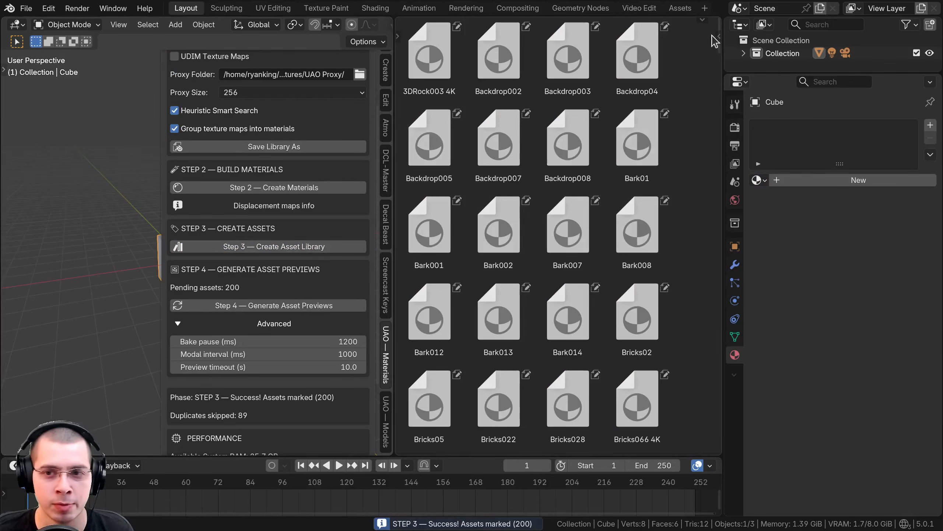
scroll(719, 71, "down", 2)
left_click_drag(719, 70, 702, 56)
scroll(250, 310, "down", 5)
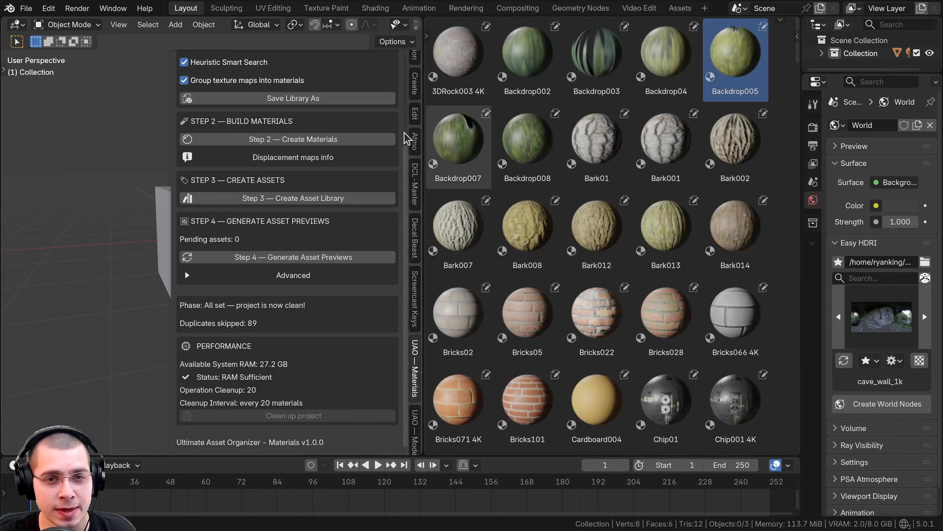
left_click_drag(423, 139, 438, 139)
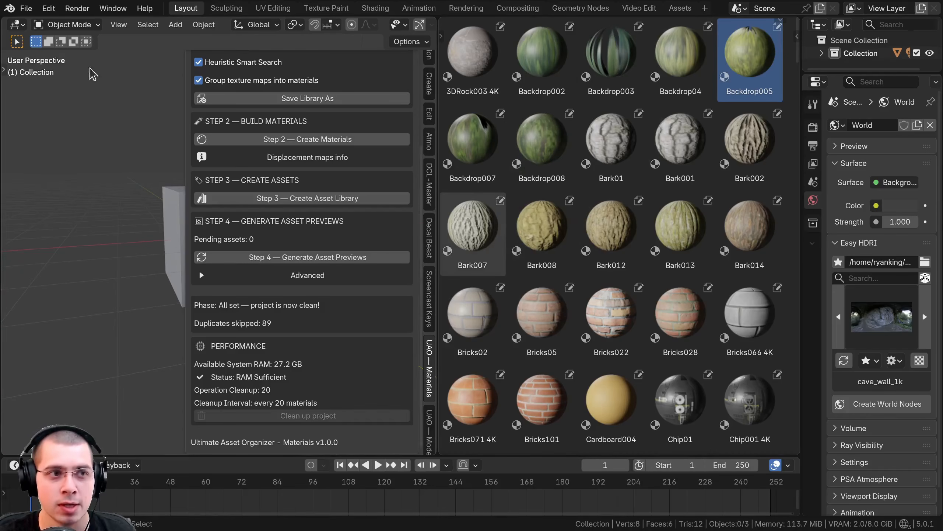
- Save Library.blend and start a new Blender file
left_click(26, 9)
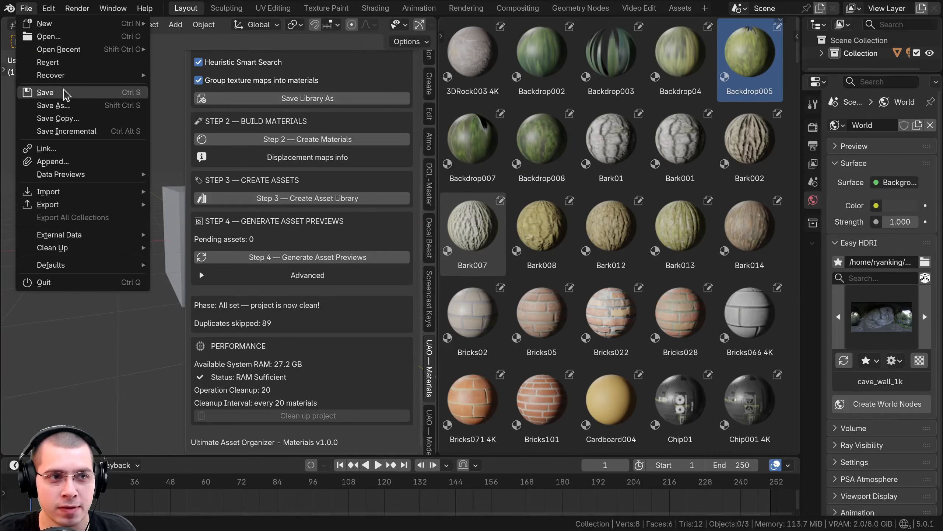
left_click(65, 94)
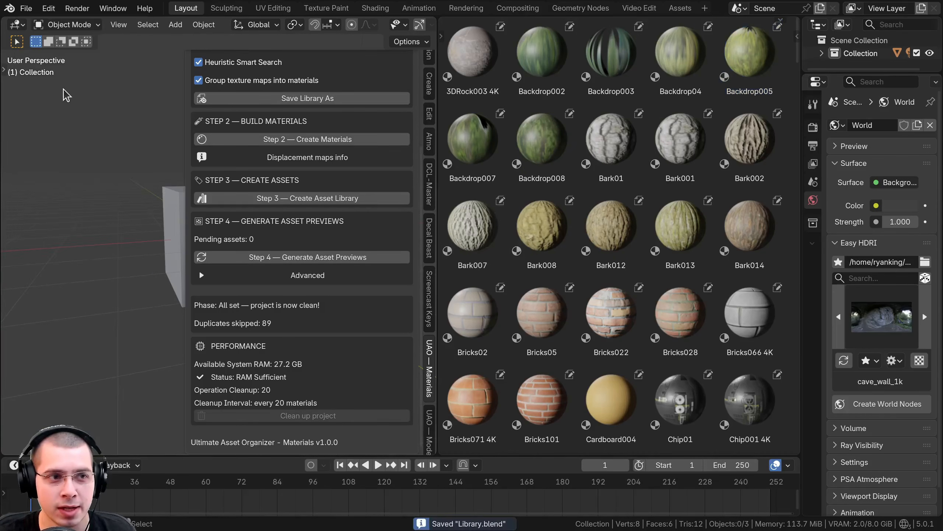
left_click(30, 9)
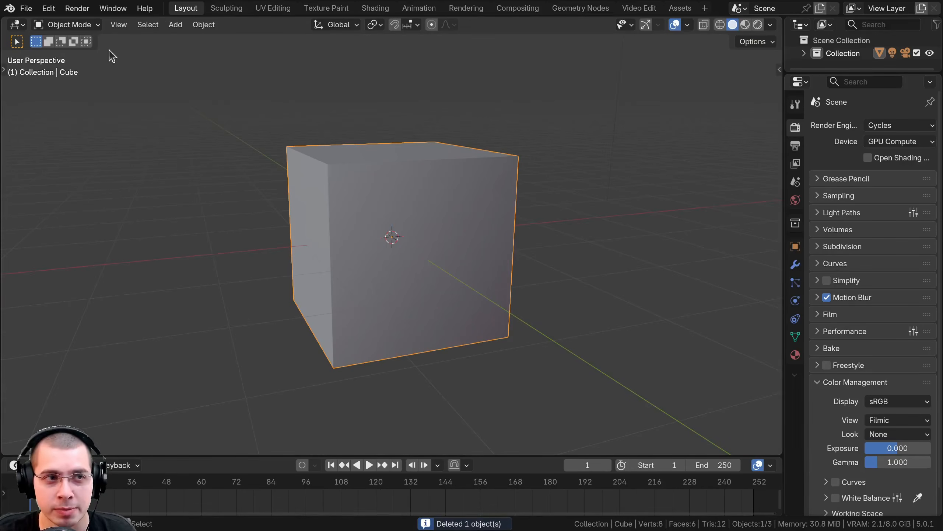
- In the File Paths preferences, add an asset library pointing to the Desktop/Textures/UAO Proxy folder
left_click(49, 8)
left_click(127, 177)
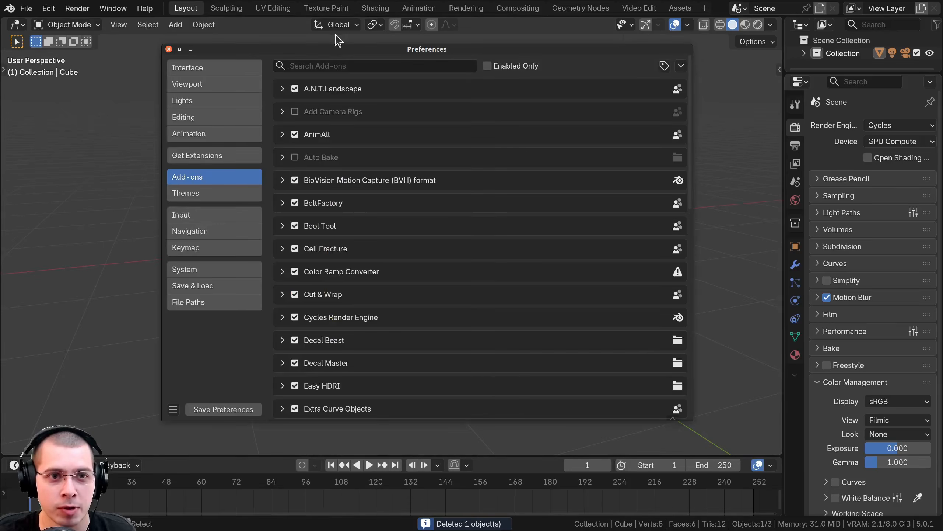
left_click_drag(338, 49, 394, 41)
left_click(252, 296)
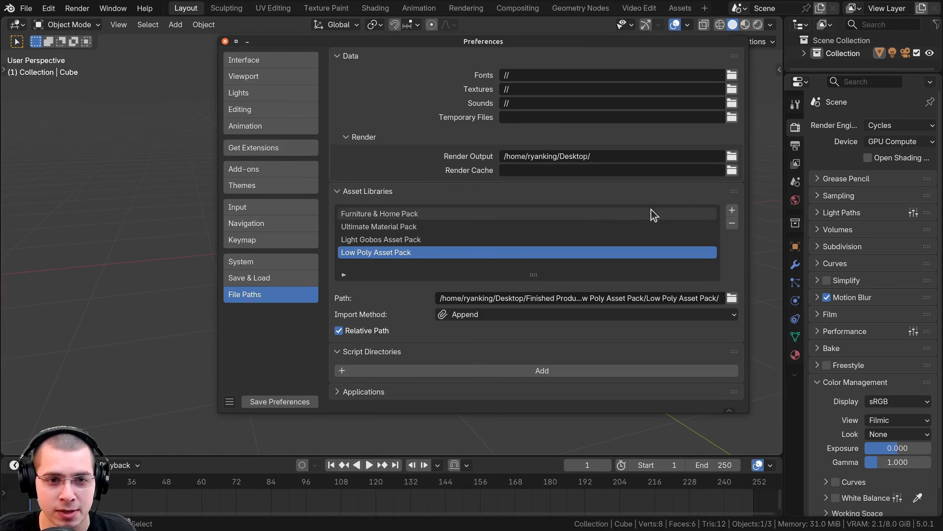
left_click(732, 211)
left_click(496, 50)
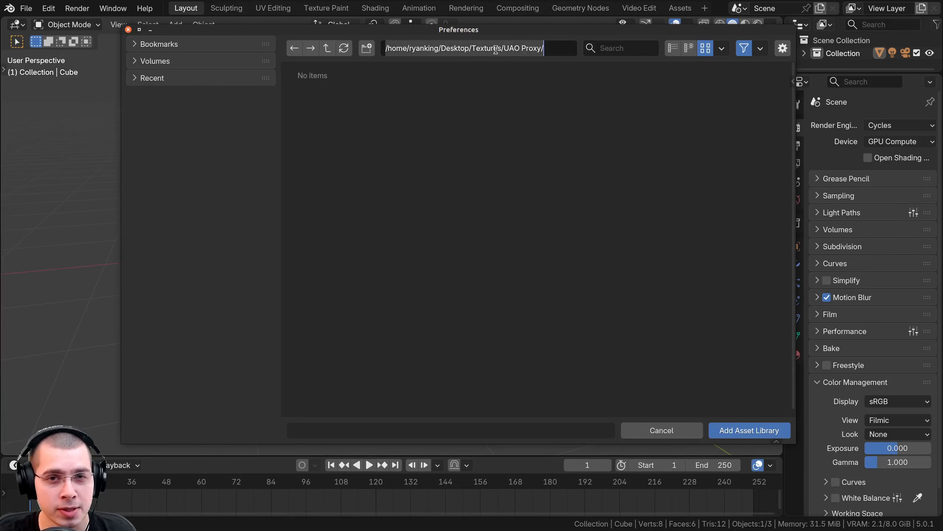
key("Return")
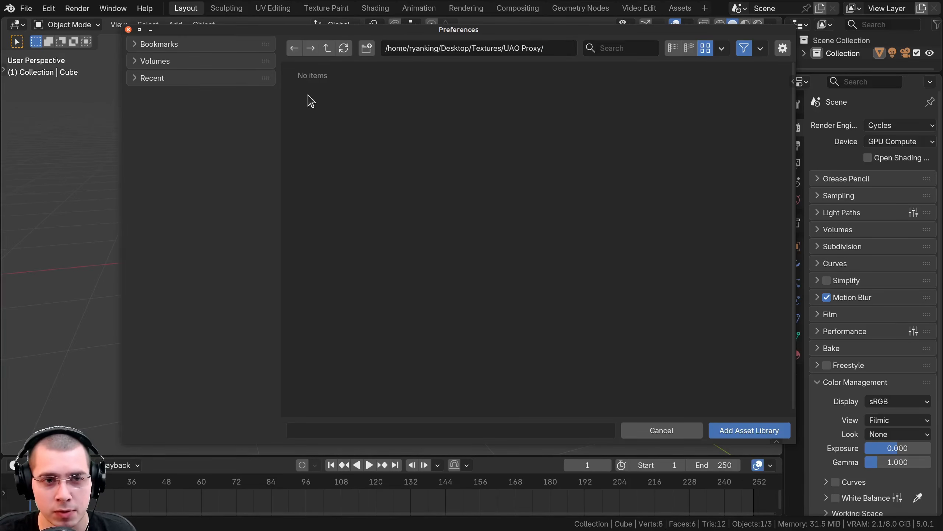
left_click(749, 431)
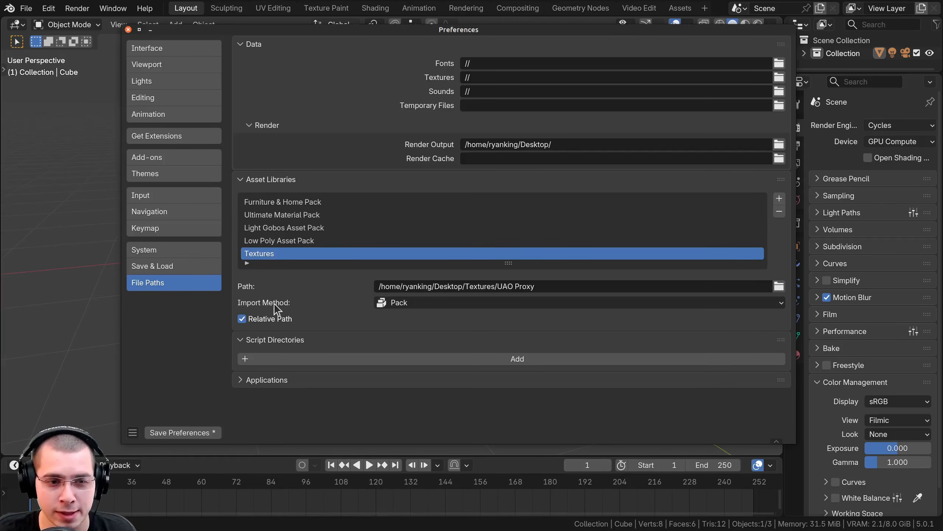
- Set the Textures library's import method to Append, then save and close the preferences
left_click(397, 304)
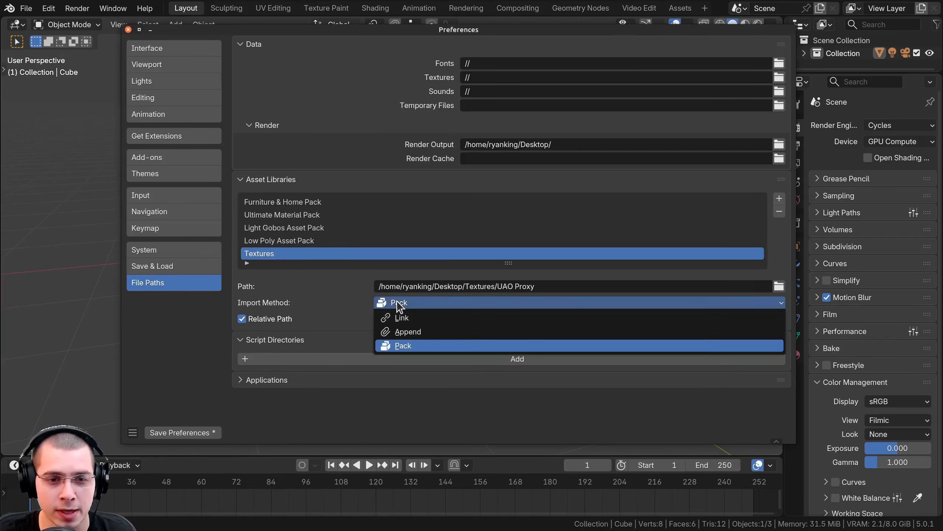
left_click(417, 333)
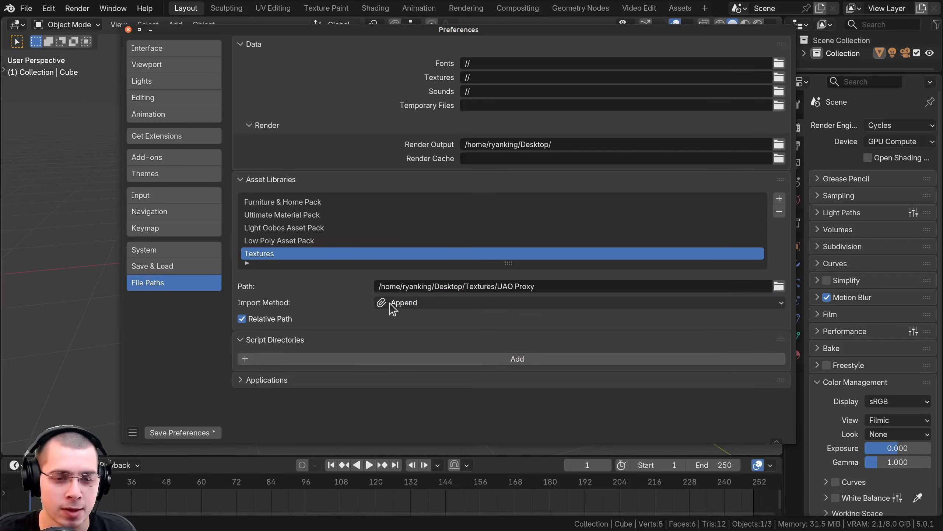
left_click(194, 432)
left_click(129, 29)
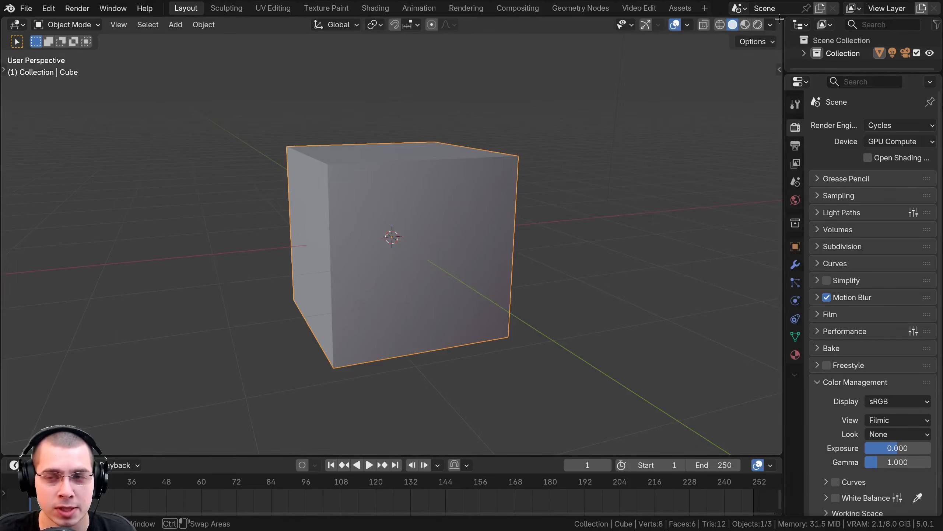
- Split the 3D viewport vertically and turn the new, larger area into an Asset Browser
left_click_drag(779, 18, 317, 31)
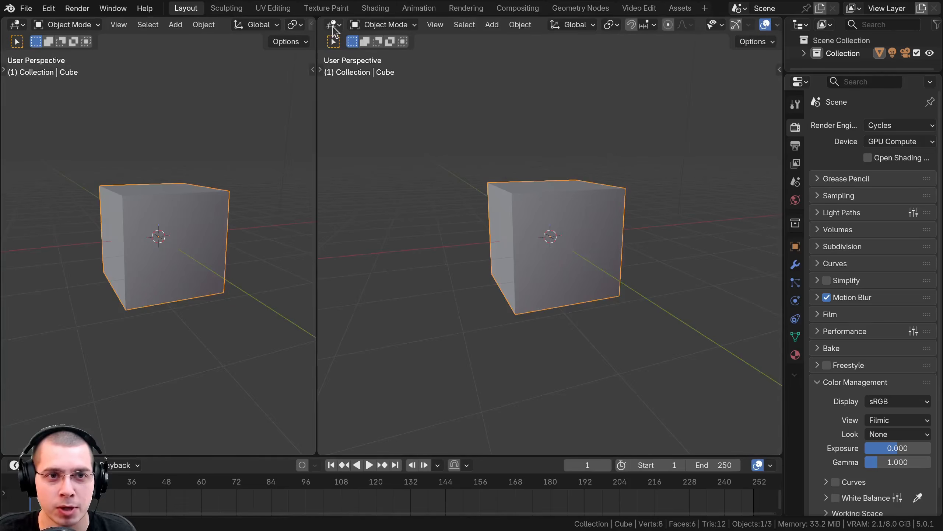
left_click(333, 25)
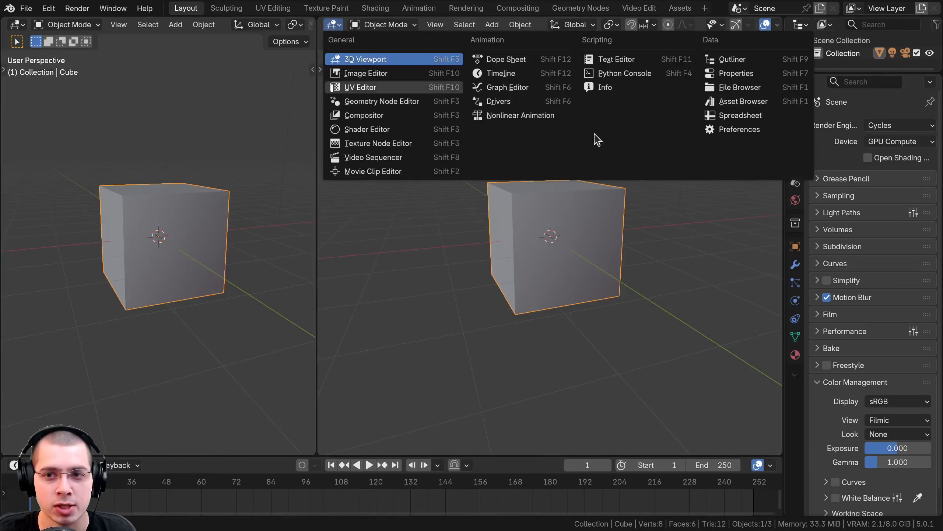
left_click(746, 104)
- Limit the Asset Browser to the Textures library, hide its catalog list and look through all the materials
left_click(364, 29)
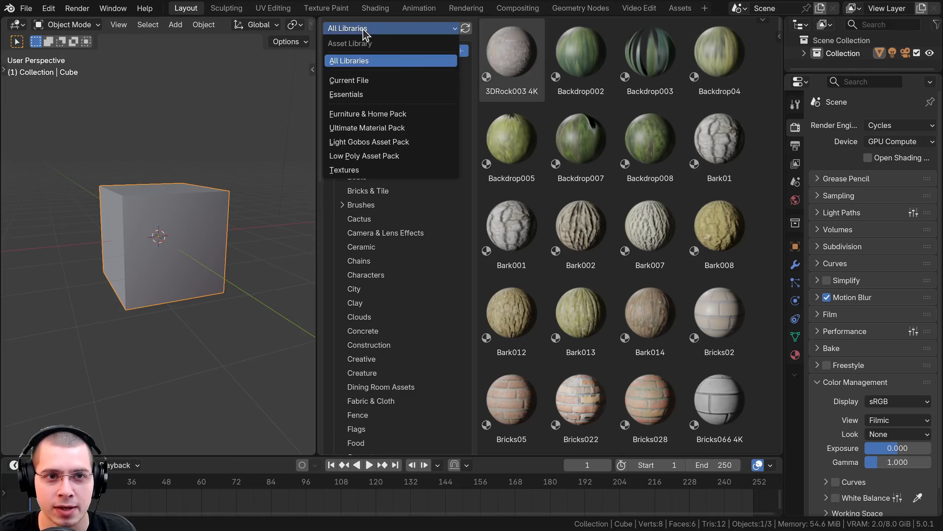
left_click(372, 170)
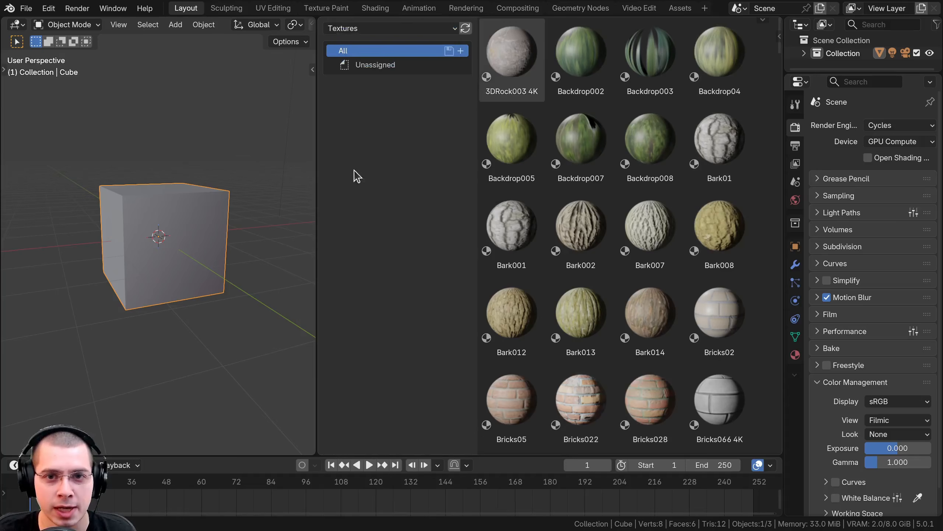
left_click_drag(477, 139, 371, 139)
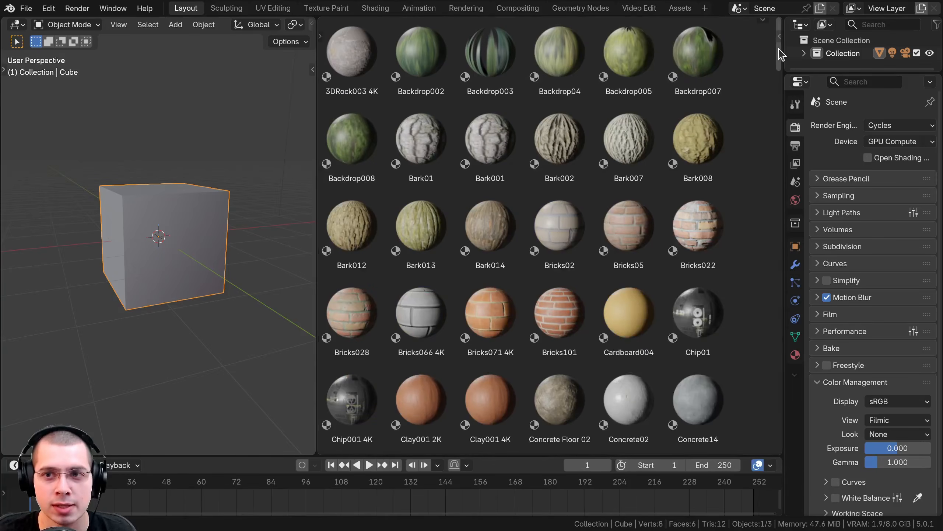
left_click_drag(780, 52, 783, 366)
left_click_drag(782, 357, 762, 53)
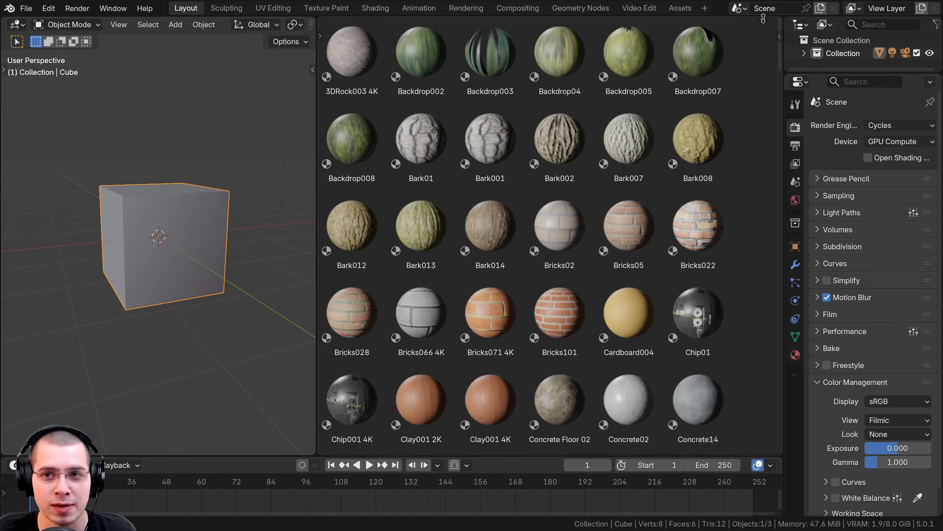
- Reveal the Asset Browser's header and filter the materials by "bark"
left_click_drag(763, 18, 761, 54)
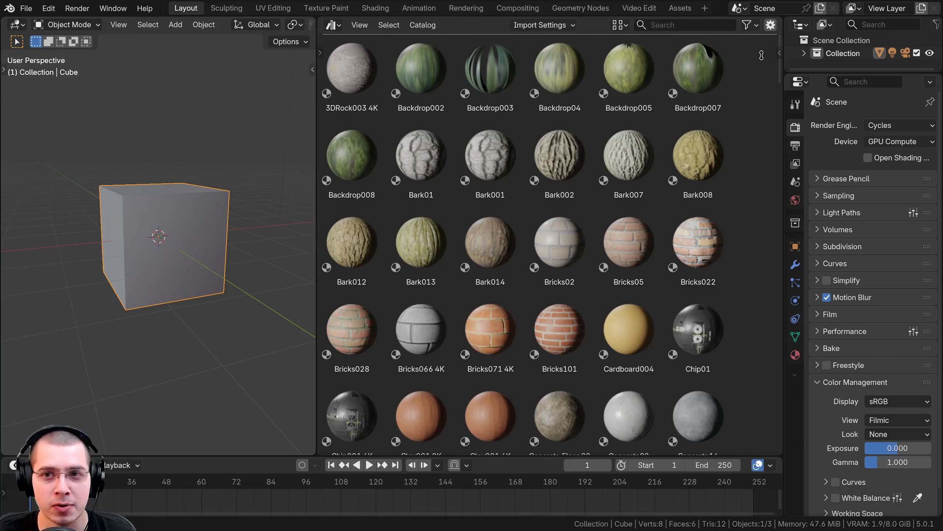
left_click(667, 25)
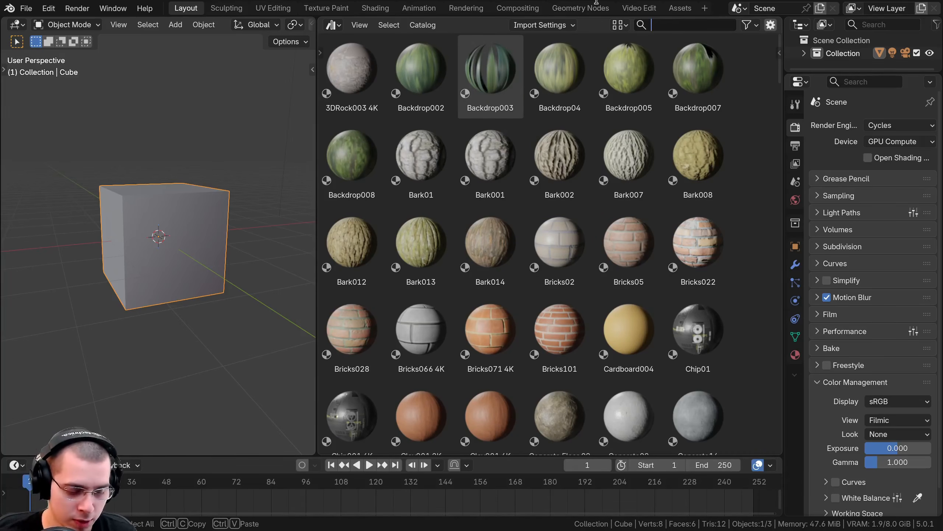
type("bark")
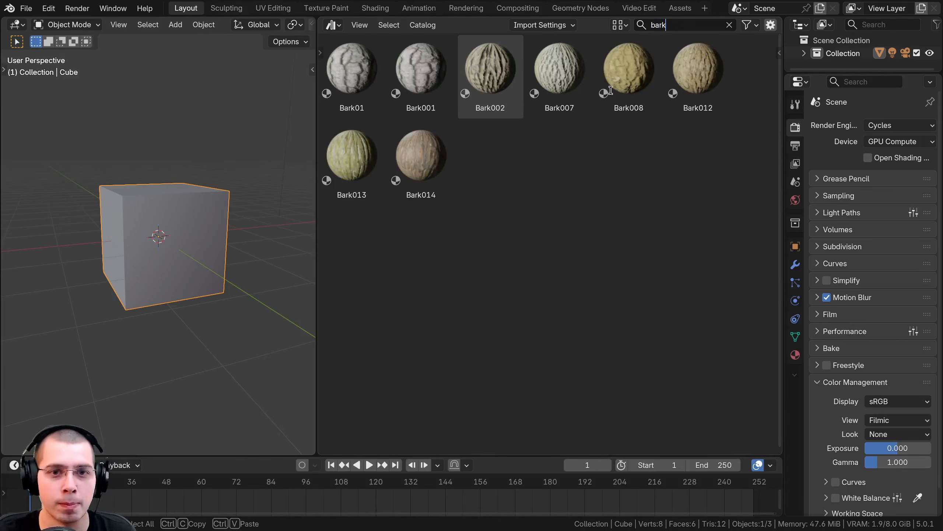
key("Return")
- Switch the 3D viewport to Rendered shading and apply the Bark01 and Bark008 materials to the cube in turn
middle_click_drag(179, 386, 180, 334)
key("z")
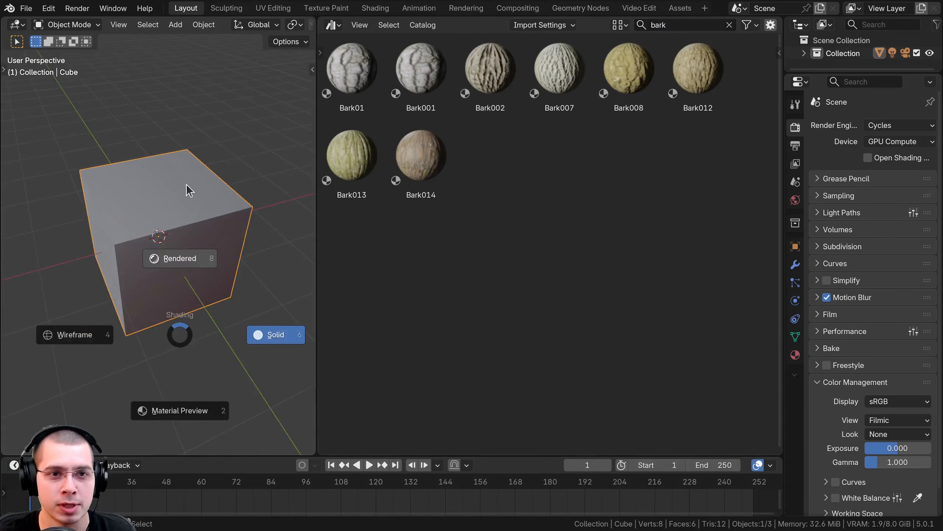
left_click(361, 70)
left_click_drag(359, 81, 140, 220)
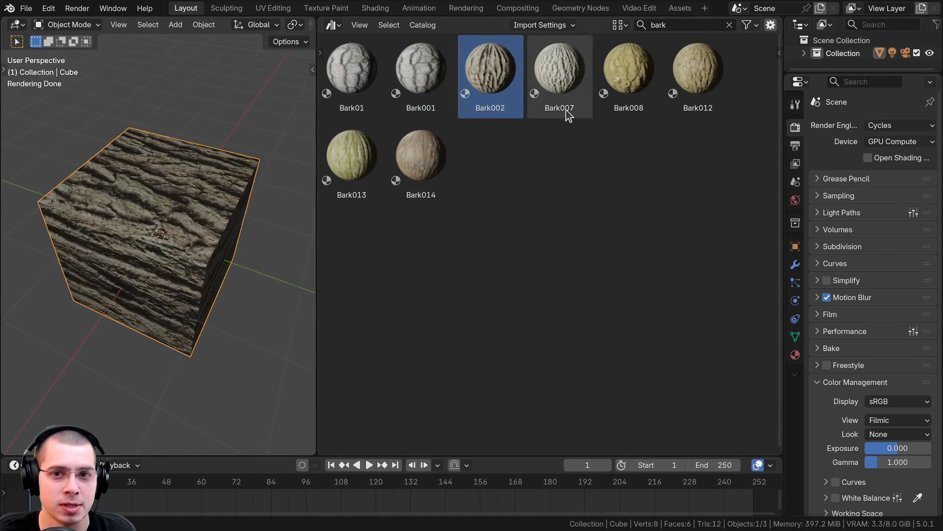
left_click_drag(628, 68, 217, 215)
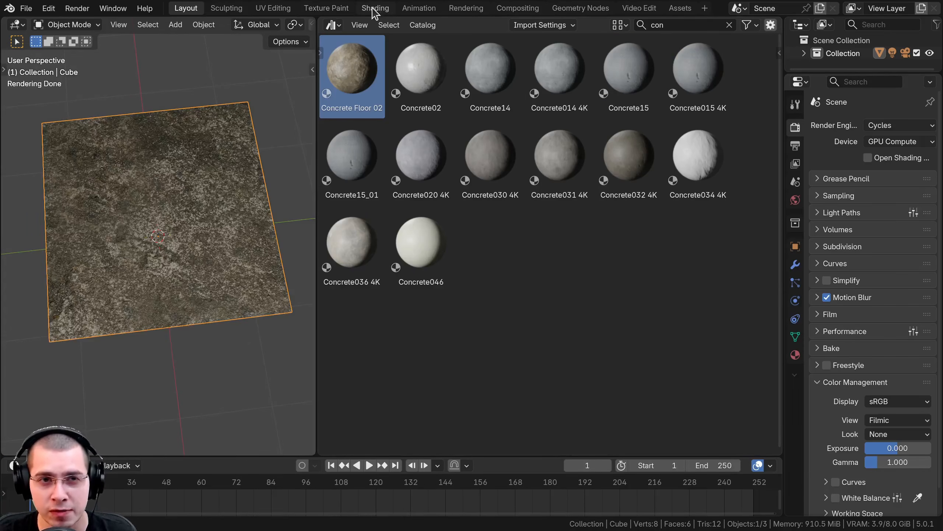
- In the Shading workspace, move the Principled BSDF, Texture Coordinate and Mapping nodes of Concrete Floor 02 lower in the node tree
left_click(375, 8)
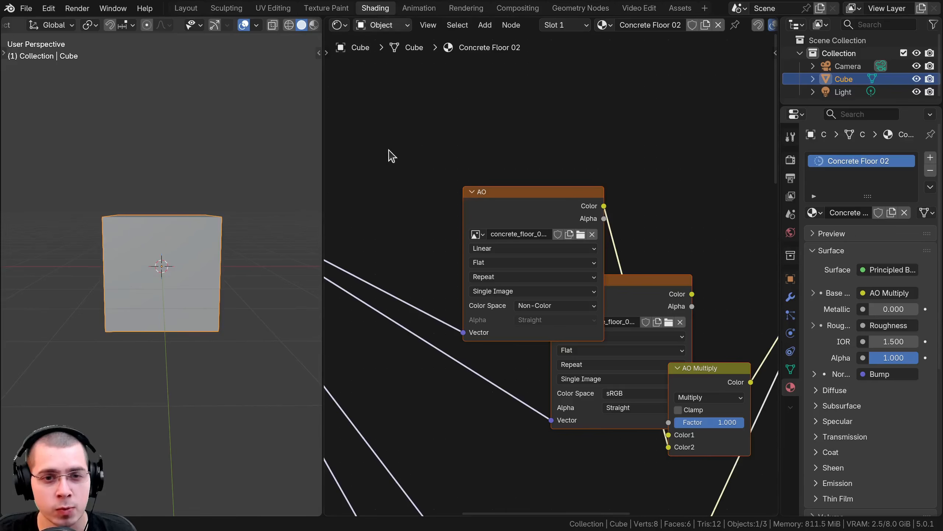
scroll(482, 321, "down", 3)
scroll(482, 322, "down", 7)
middle_click_drag(476, 301, 474, 189)
middle_click_drag(463, 306, 464, 326)
scroll(466, 320, "up", 1)
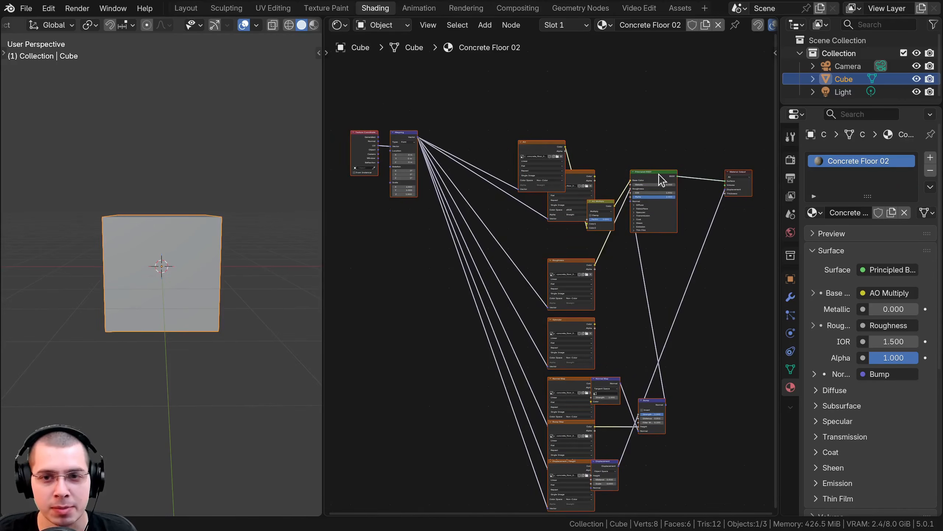
left_click_drag(659, 180, 660, 207)
left_click_drag(354, 125, 395, 151)
key("g")
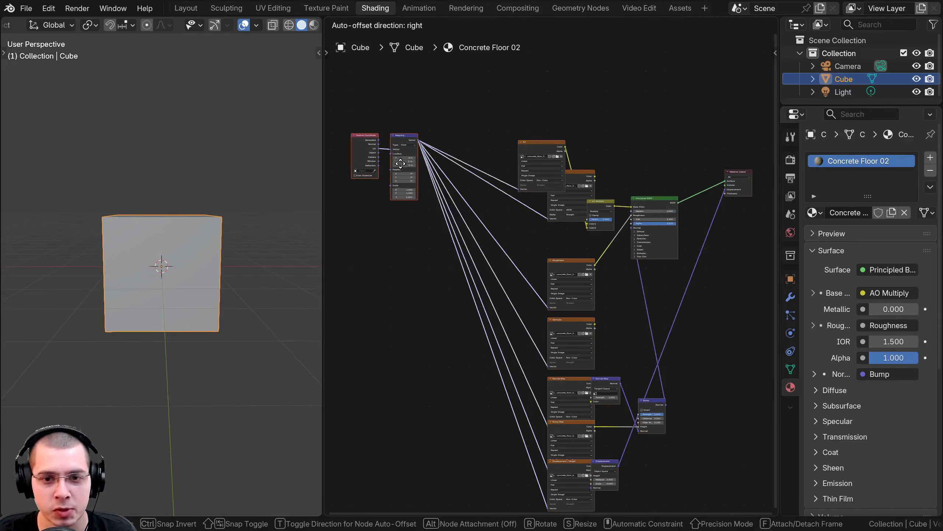
left_click(460, 350)
- Line up the AO and Base Color texture nodes above Roughness without overlap, and tidy the Texture Coordinate and Mapping nodes
middle_click_drag(537, 327, 461, 263)
scroll(486, 281, "up", 4)
left_click_drag(532, 318, 546, 347)
left_click_drag(614, 322, 576, 177)
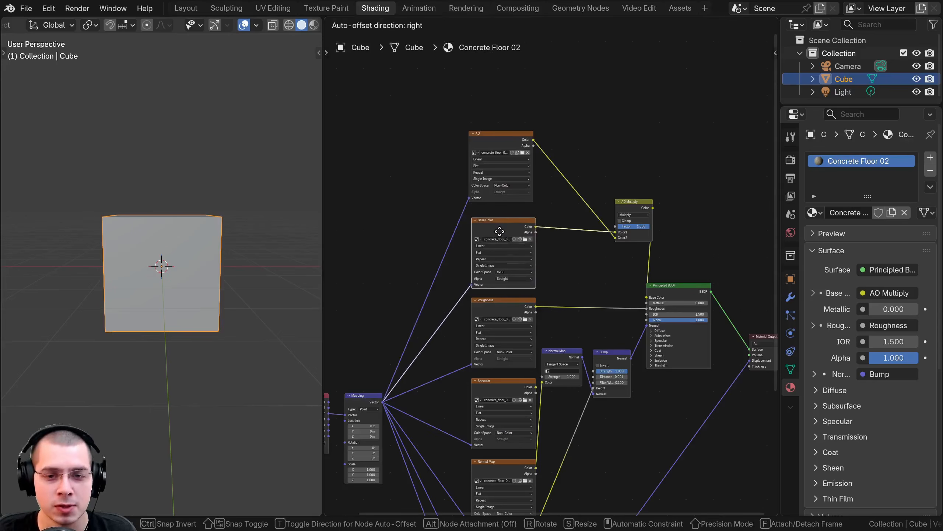
left_click_drag(500, 232, 500, 233)
left_click_drag(491, 139, 496, 149)
middle_click_drag(453, 284, 506, 224)
left_click_drag(423, 333, 412, 328)
left_click(442, 273)
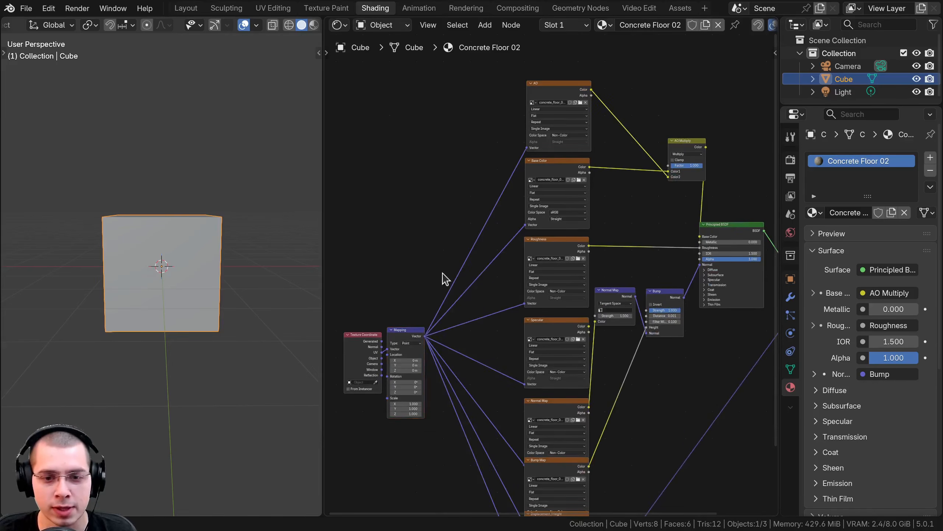
- Move the AO Multiply node closer to the AO and Base Color texture nodes
middle_click_drag(484, 231, 478, 335)
scroll(478, 335, "down", 2)
scroll(580, 330, "up", 5)
left_click_drag(675, 208, 639, 214)
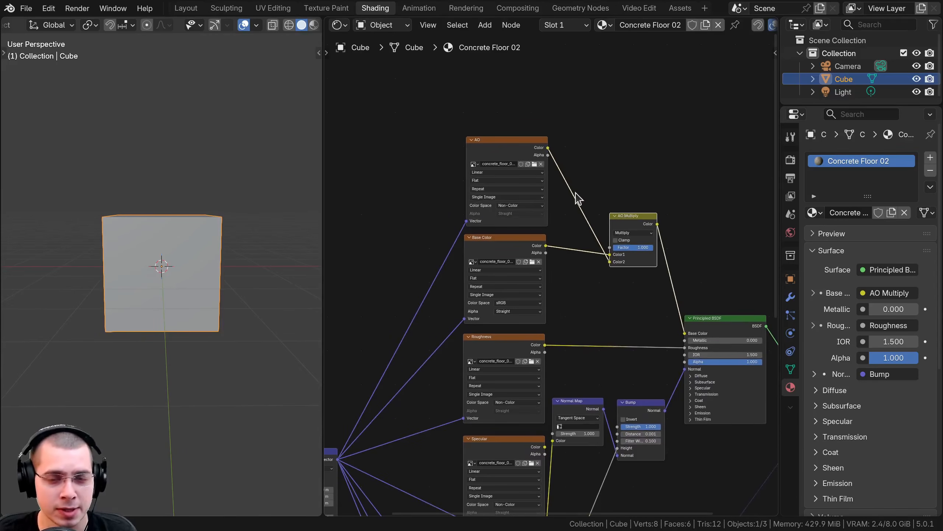
- Show the cube in Rendered shading in the Shading workspace's 3D viewport to preview the concrete material up close
middle_click_drag(260, 311, 234, 353)
scroll(233, 297, "up", 2)
key("z")
left_click(215, 178)
middle_click_drag(211, 182, 213, 220)
scroll(219, 220, "up", 2)
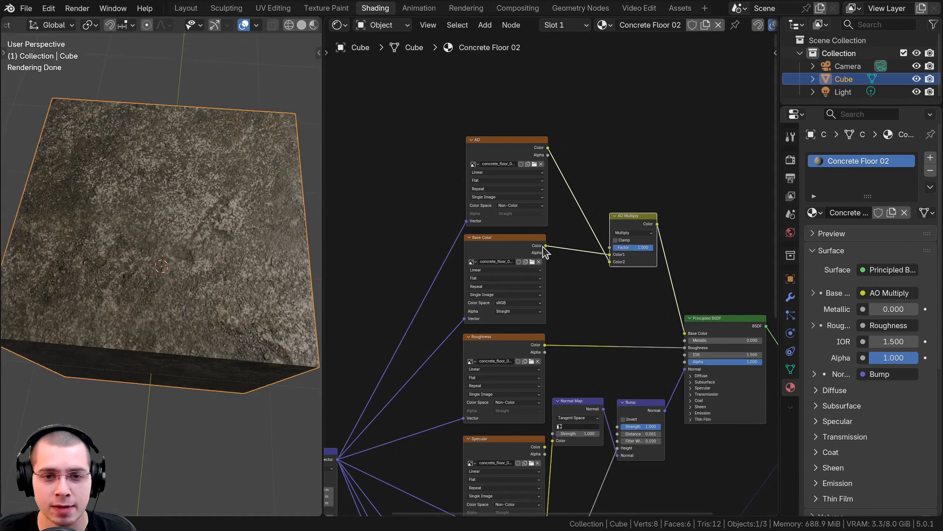
- Connect the Base Color texture's Color output directly to the Principled BSDF's Base Color input
scroll(549, 273, "up", 5)
left_click(487, 91)
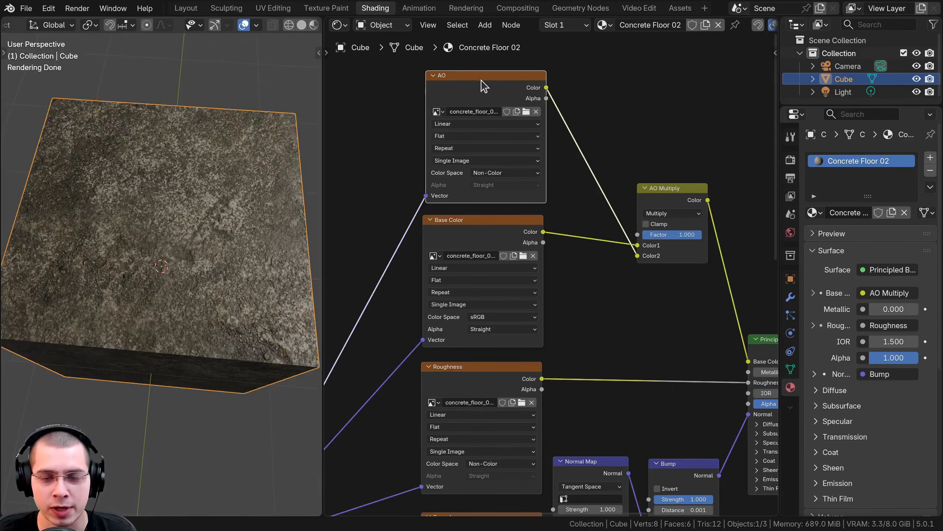
scroll(573, 244, "down", 3)
scroll(573, 243, "right", 3)
left_click_drag(488, 181, 693, 310)
- Delete the AO Multiply node and the AO texture node from the material
left_click(620, 177)
scroll(550, 156, "down", 2)
left_click(460, 125, "shift")
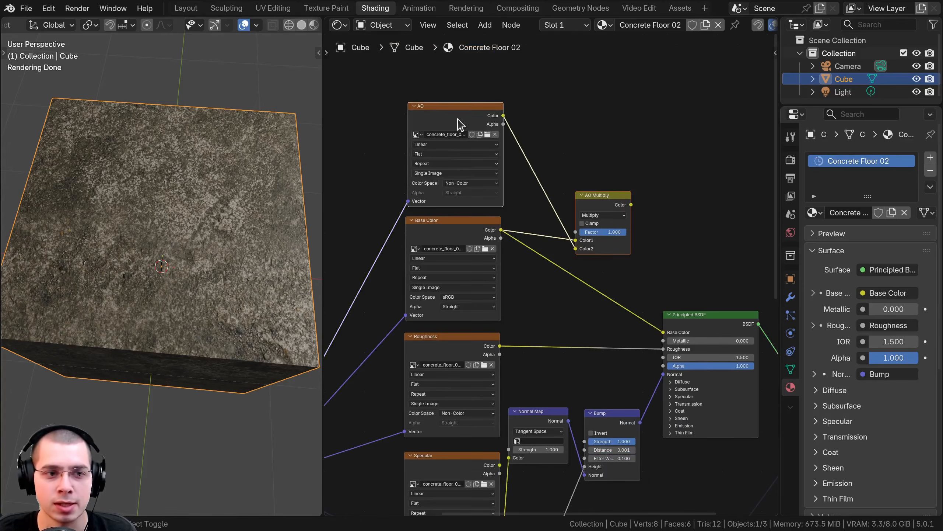
middle_click_drag(483, 128, 486, 128)
key("x")
scroll(490, 374, "down", 2)
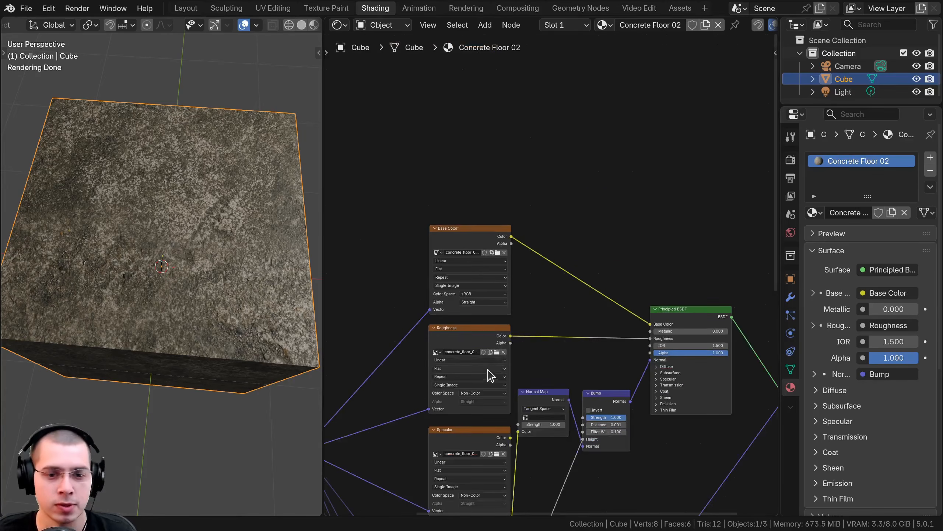
- Move the Displacement / Height texture node clear of the Bump Map node and select the Displacement node along with it
middle_click_drag(479, 394, 492, 162)
scroll(534, 315, "down", 1)
middle_click_drag(545, 340, 544, 222)
left_click_drag(487, 314, 488, 359)
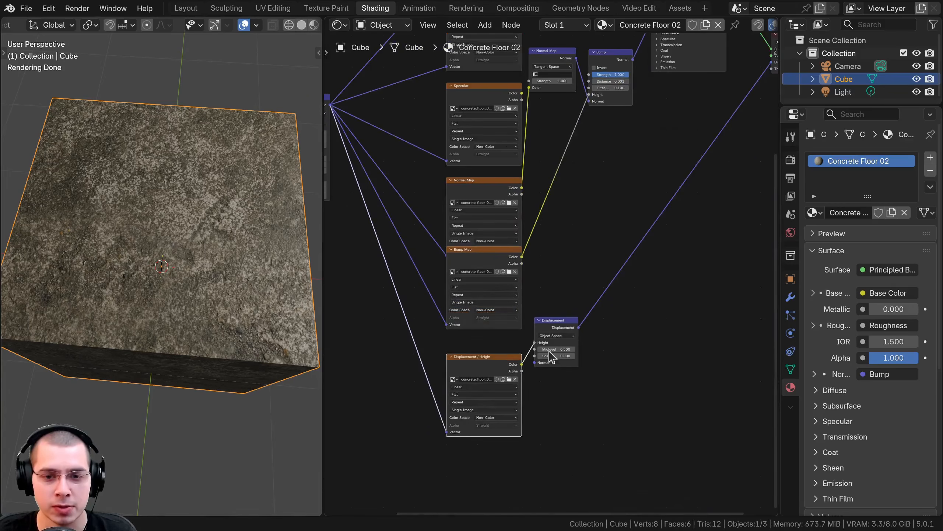
left_click(555, 324, "shift")
middle_click_drag(526, 345, 524, 366)
middle_click_drag(489, 308, 467, 221)
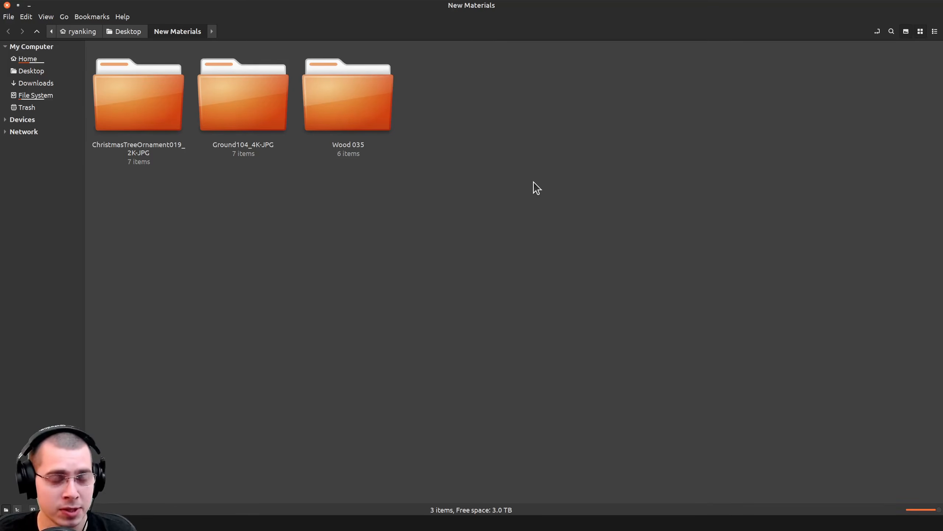
- In the file manager, review the ChristmasTreeOrnament019_2K-JPG, Ground104_4K-JPG and Wood 035 folders inside New Materials
left_click_drag(487, 276, 158, 93)
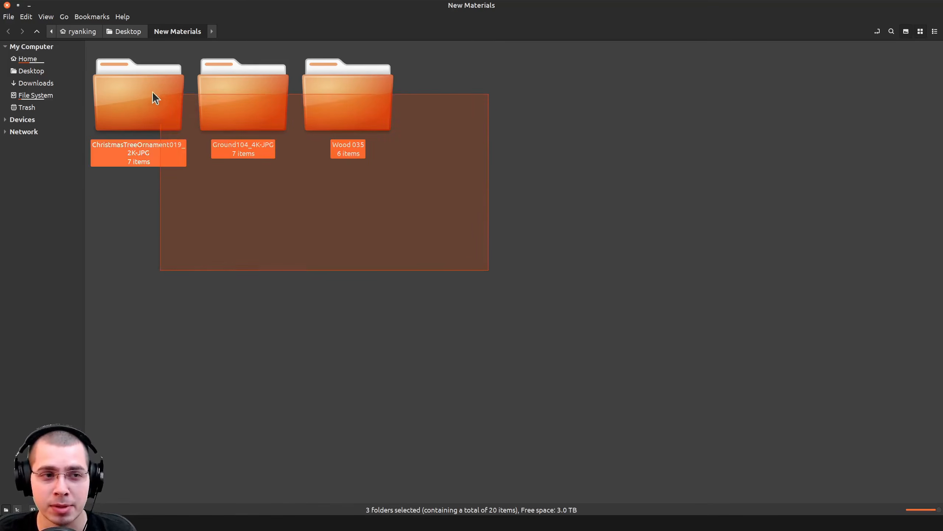
left_click(200, 247)
left_click(135, 113)
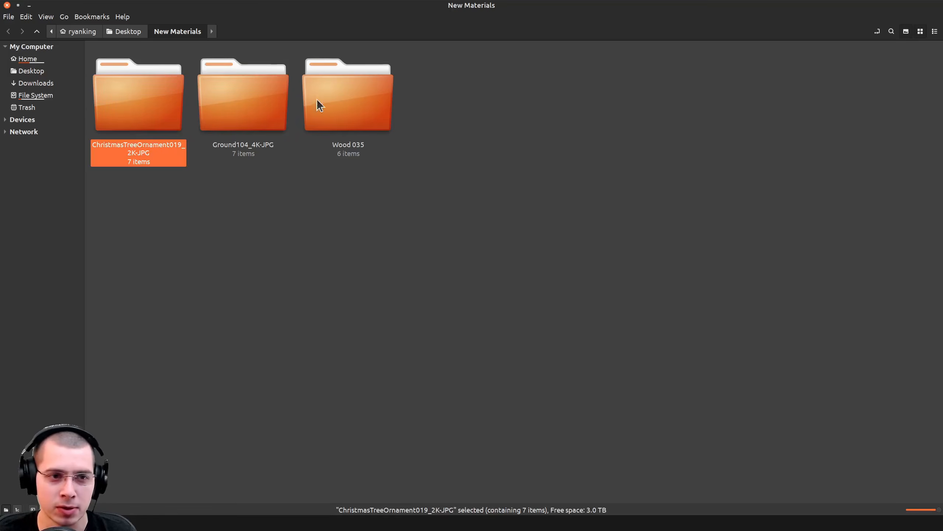
left_click(244, 119)
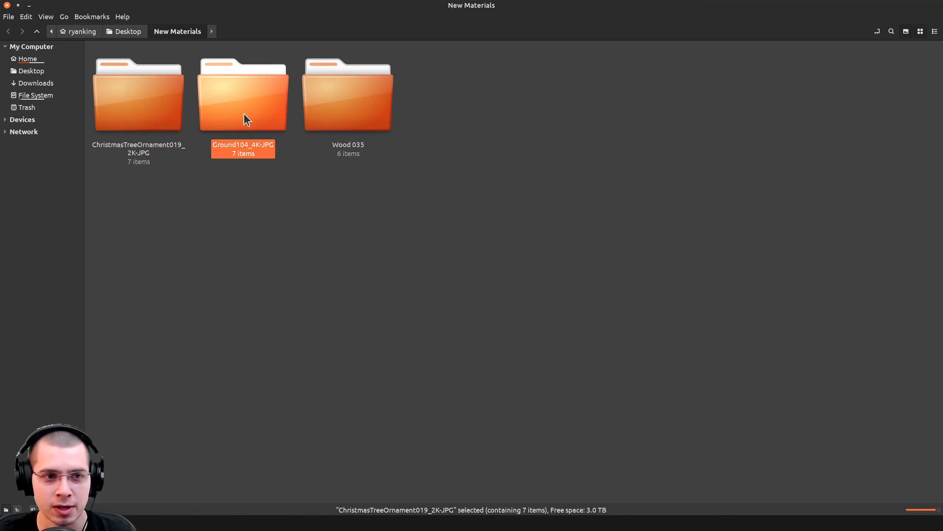
left_click(342, 131)
left_click(455, 275)
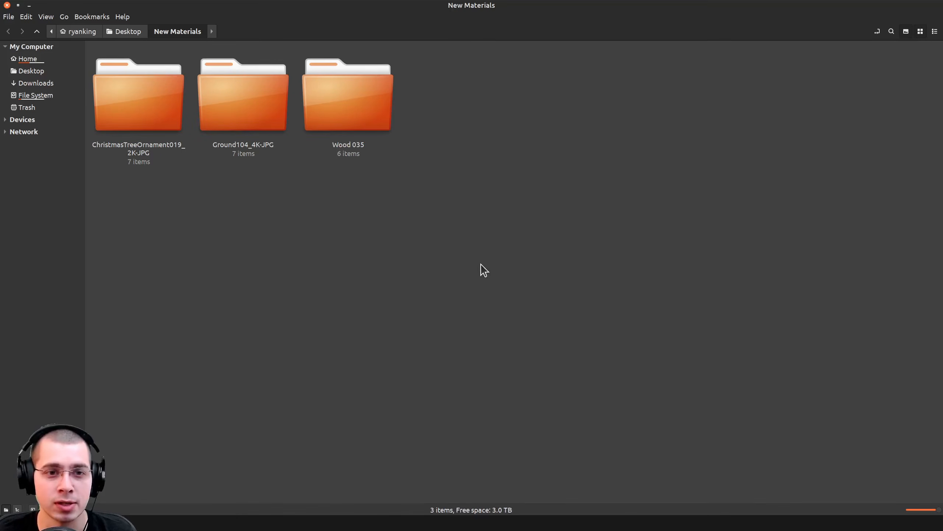
- Cut the three texture folders out of New Materials and paste them into the Textures/Ambient CG folder
left_click_drag(490, 277, 141, 100)
right_click(141, 99)
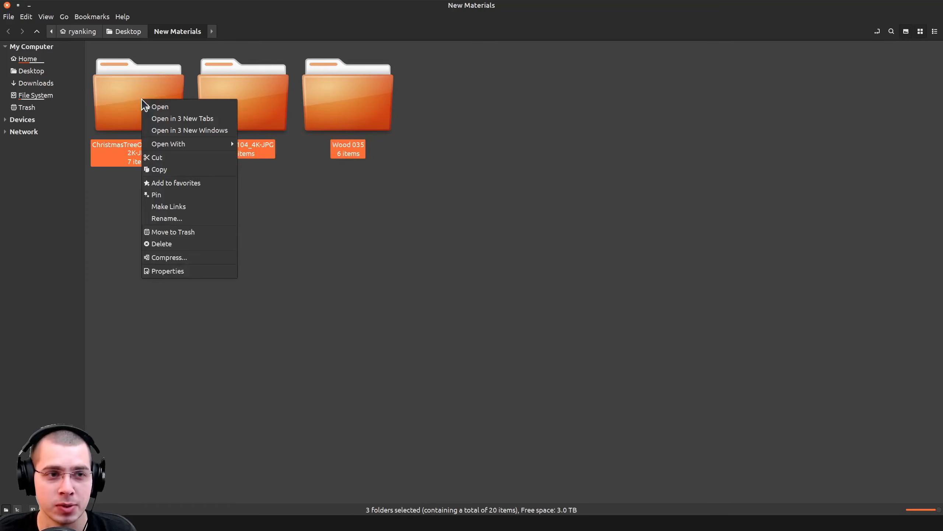
left_click(174, 158)
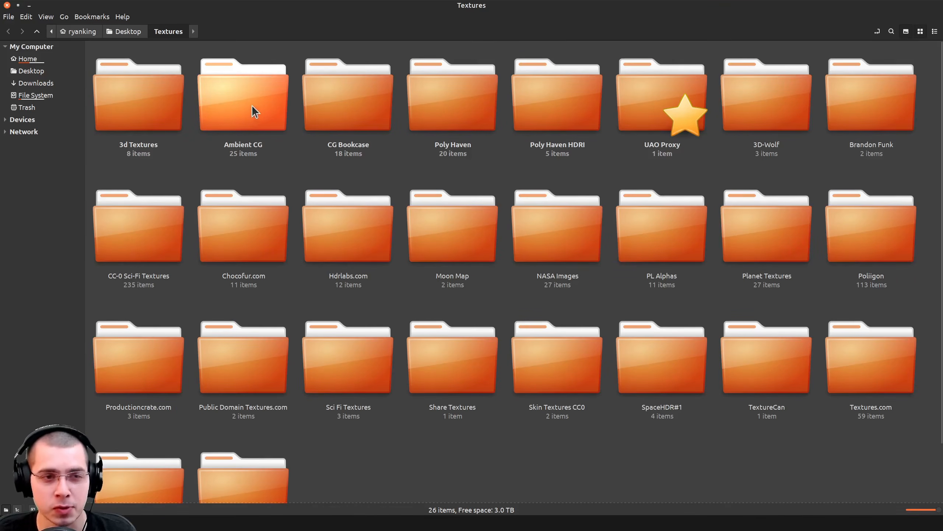
double_click(249, 92)
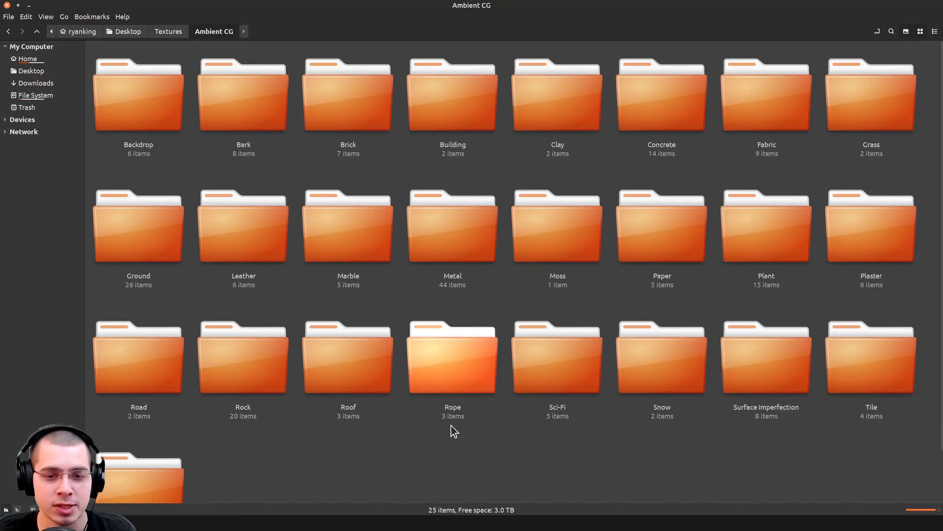
scroll(444, 414, "down", 2)
right_click(423, 394)
left_click(466, 477)
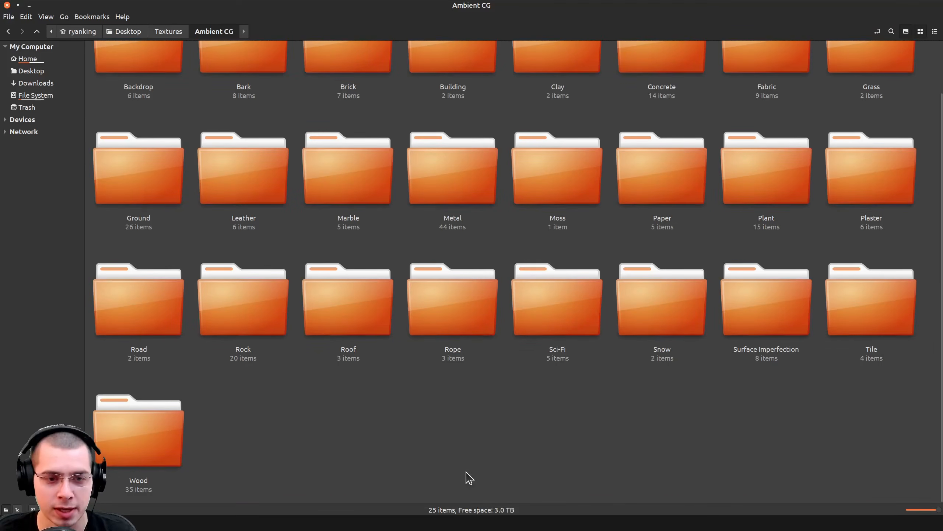
- Sort the pasted folders by category: Wood 035 into Wood, Ground104_4K-JPG into Ground, and ChristmasTreeOrnament019_2K-JPG into Metal
left_click(450, 423)
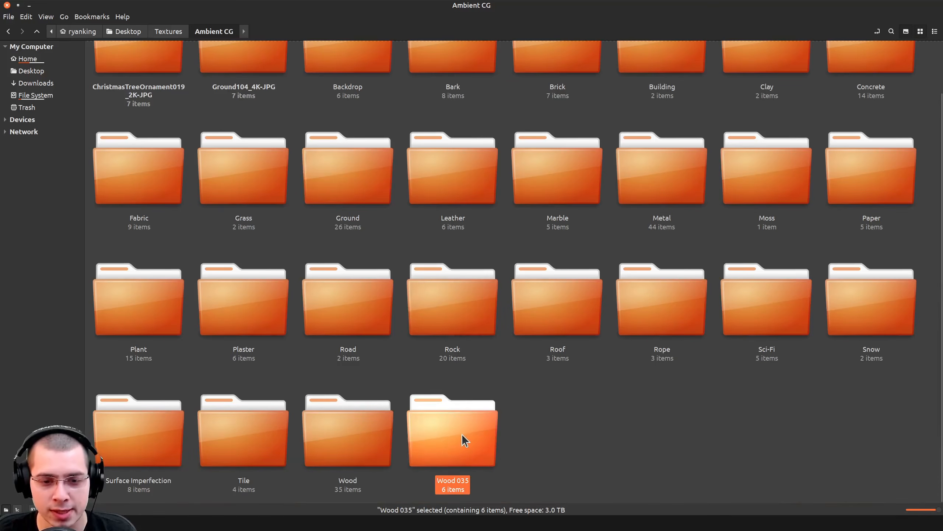
left_click_drag(462, 435, 360, 430)
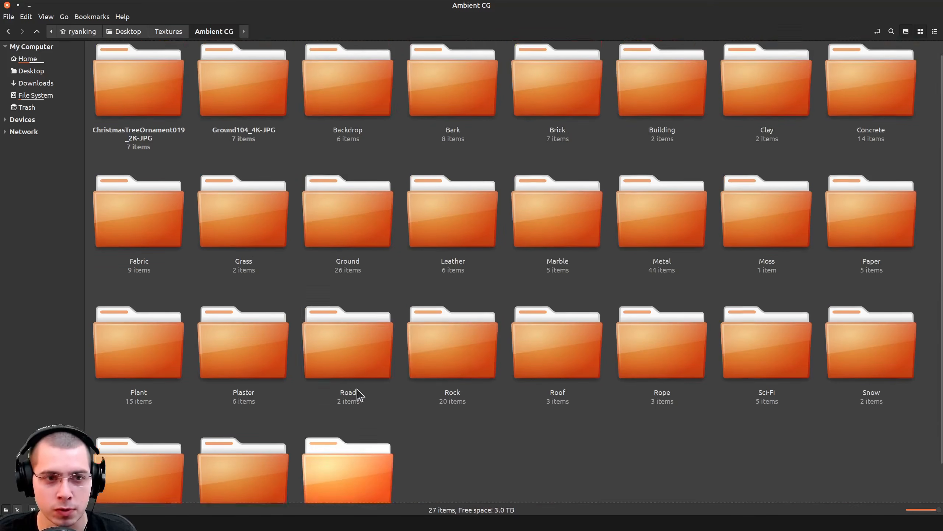
left_click_drag(252, 111, 240, 219)
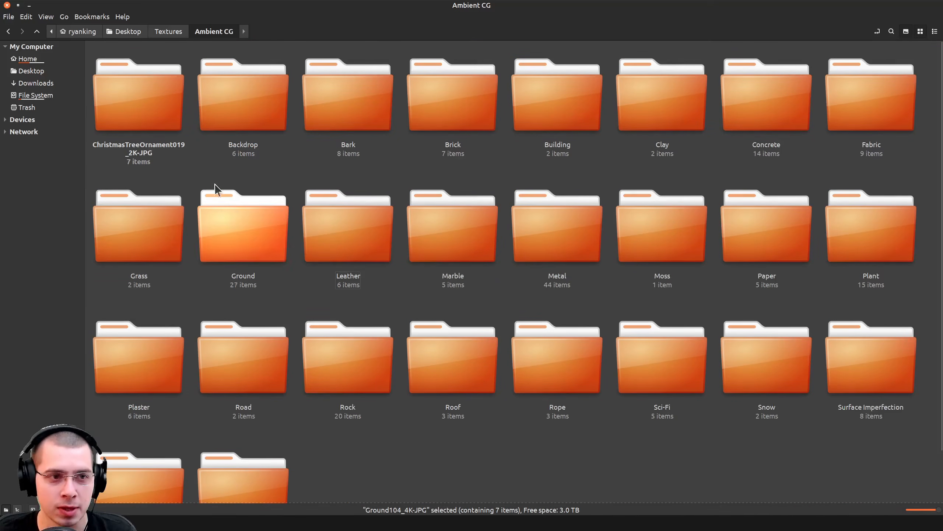
left_click(143, 95)
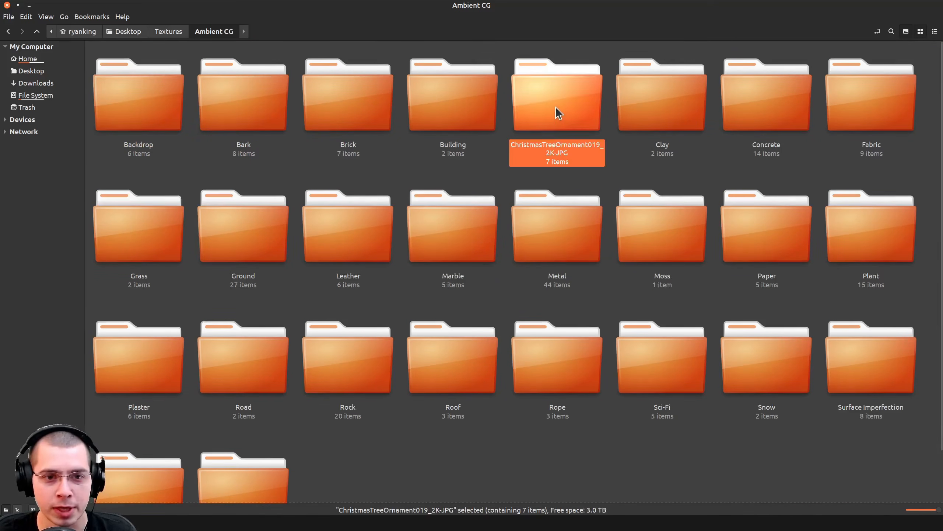
left_click_drag(556, 105, 555, 247)
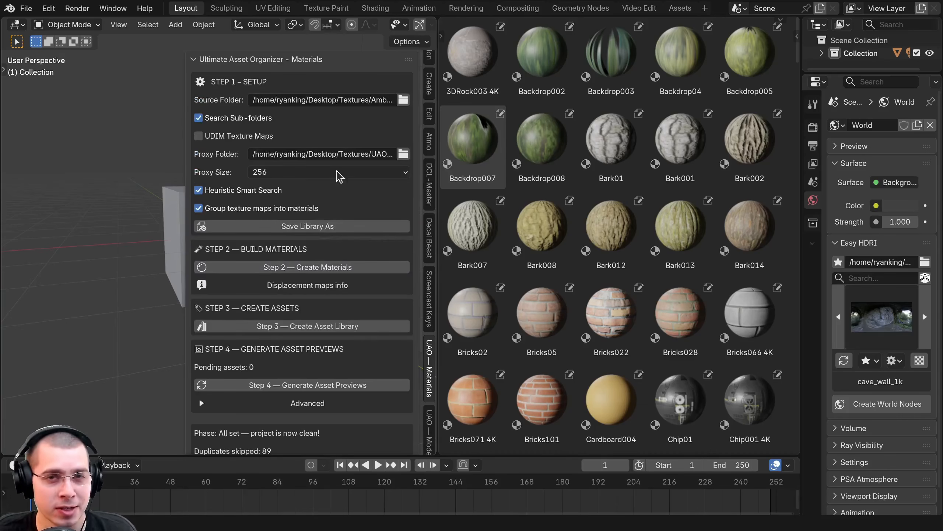
- Look over the existing materials in the asset library and widen the asset browser slightly
scroll(540, 167, "down", 6)
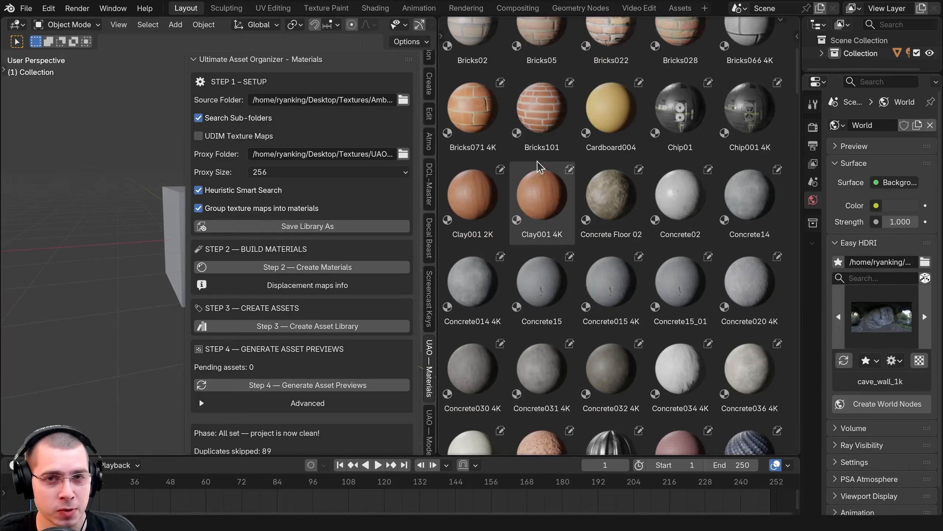
scroll(539, 167, "up", 6)
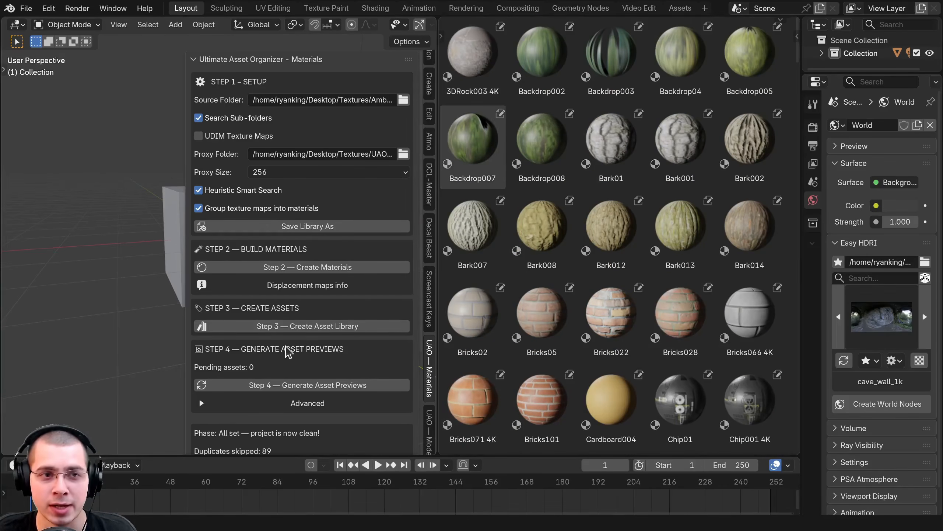
left_click_drag(433, 228, 421, 229)
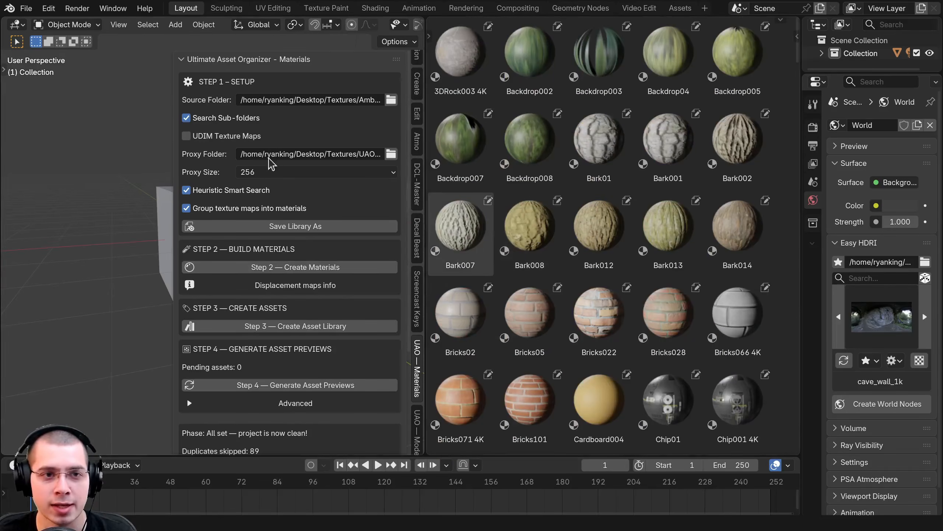
- Check the category folders inside the Ambient CG source folder, leaving the source path setting as it is
left_click(391, 100)
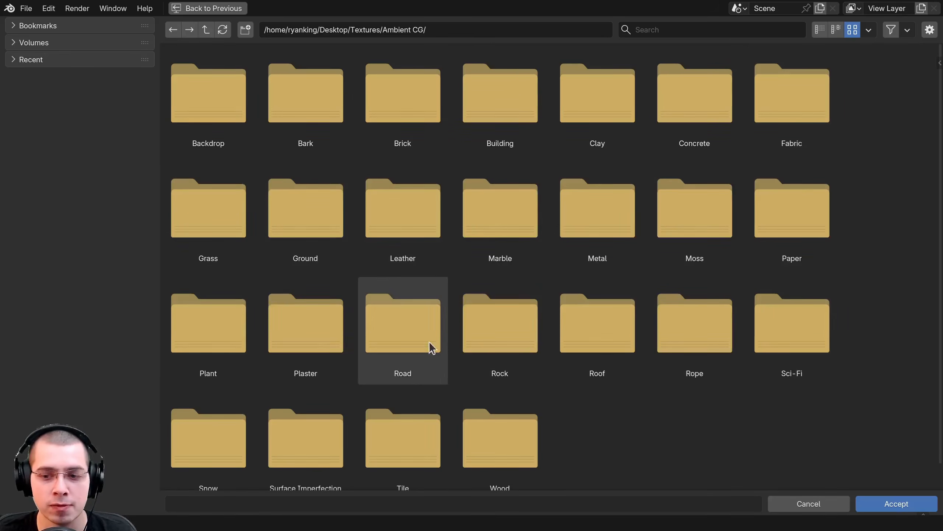
scroll(431, 346, "down", 1)
key("Escape")
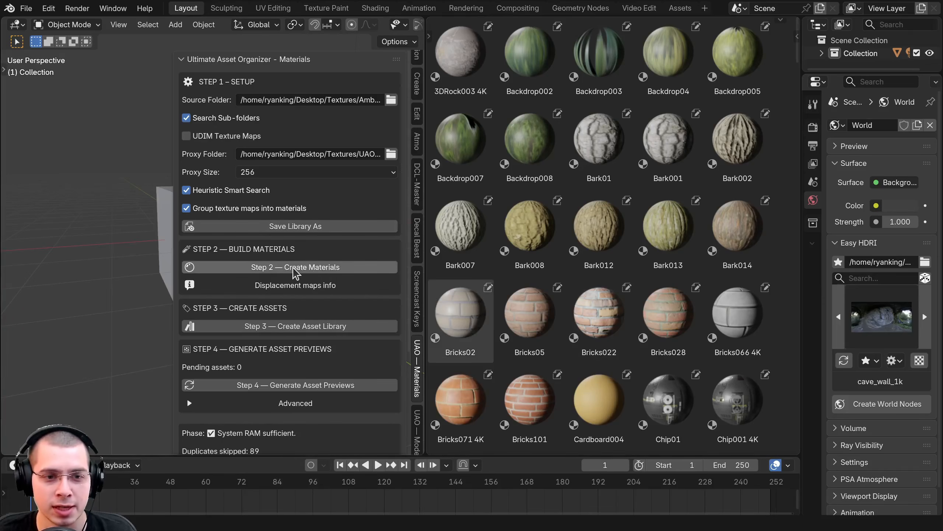
- Create materials from the newly added textures in the source folder and look over the asset library
scroll(276, 260, "down", 5)
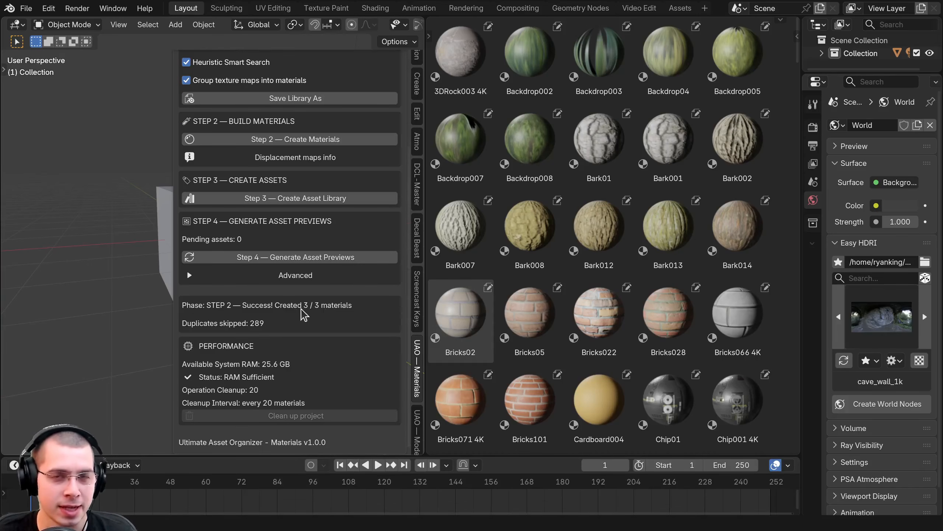
scroll(589, 158, "down", 8)
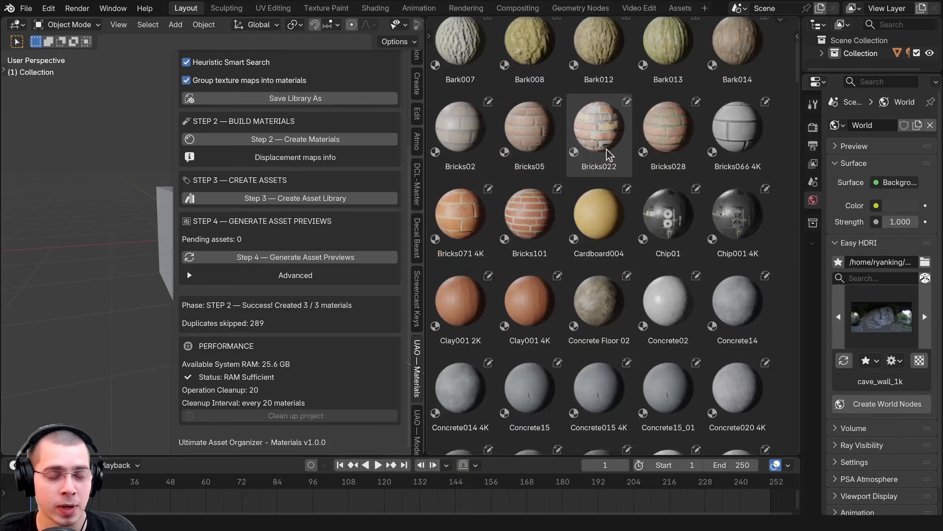
scroll(591, 148, "up", 8)
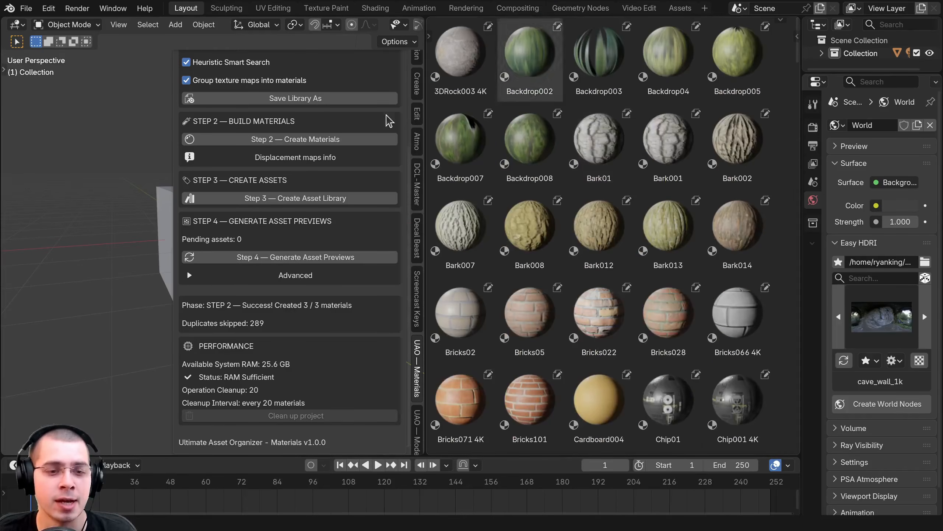
- Add the newly created materials to the asset library with the Create Asset Library operation
scroll(312, 230, "up", 3)
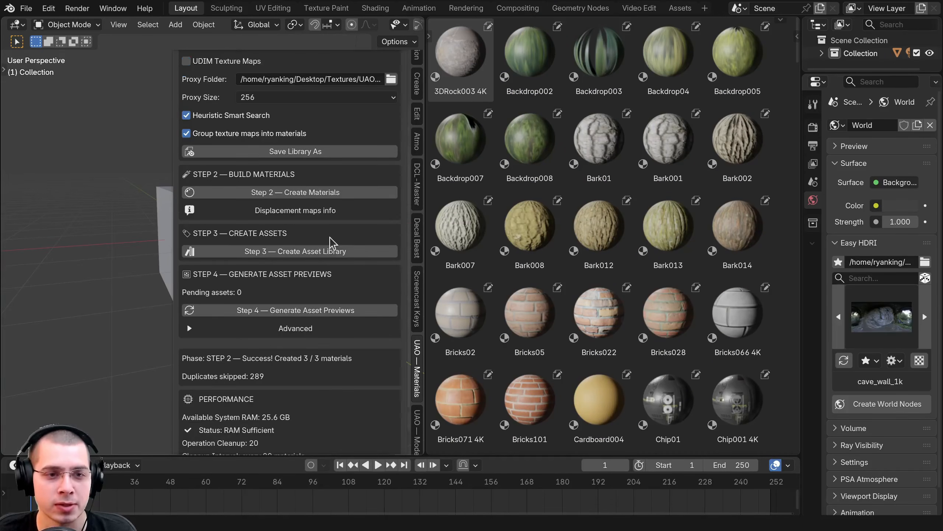
left_click(307, 251)
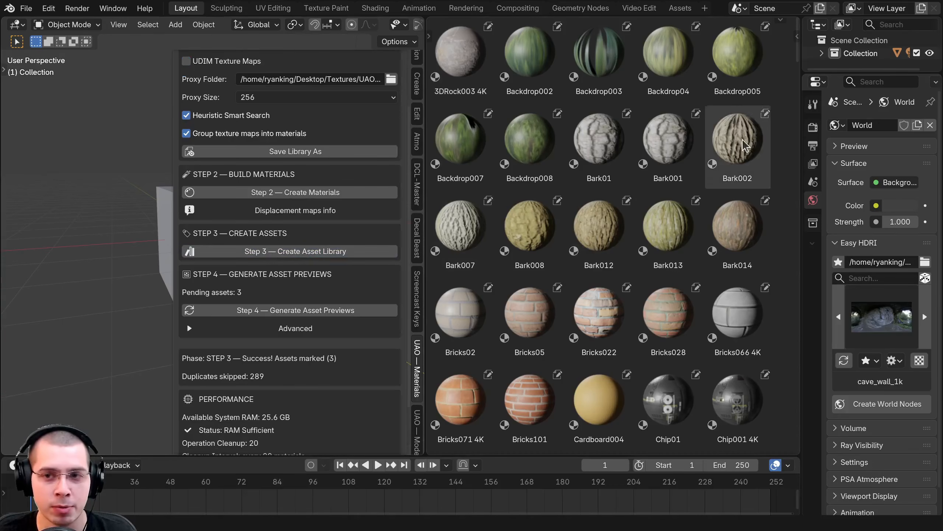
mouse_move(793, 55)
left_mouse_down()
mouse_move(792, 444)
mouse_move(794, 48)
left_mouse_up()
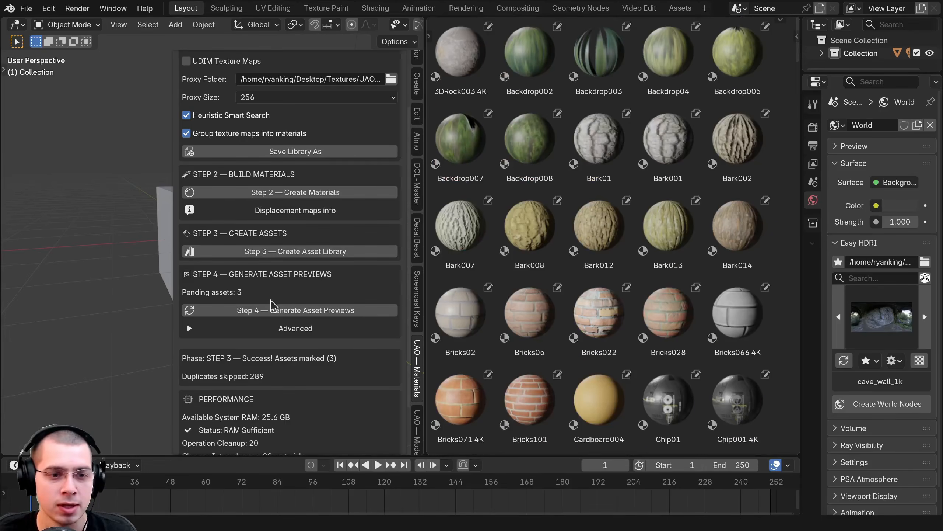
- Generate previews for the pending assets and clean up the project
left_click(299, 311)
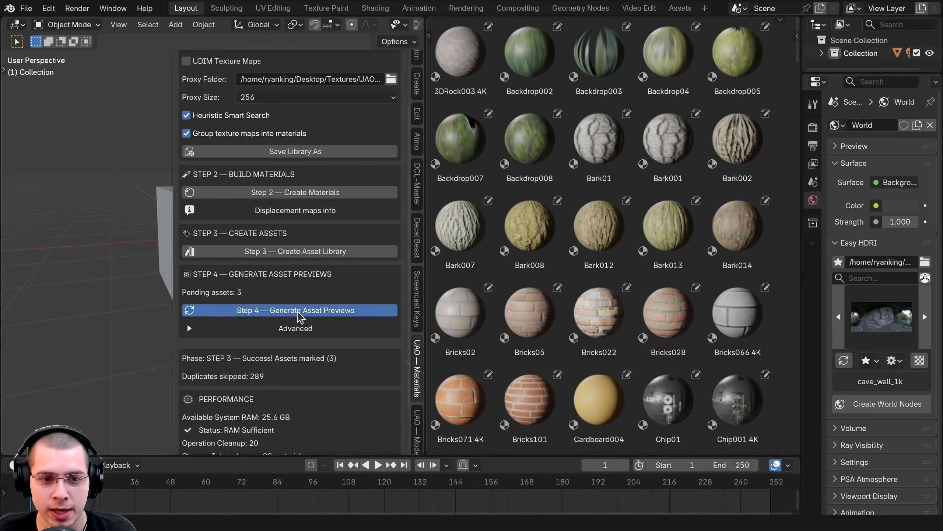
scroll(256, 359, "down", 3)
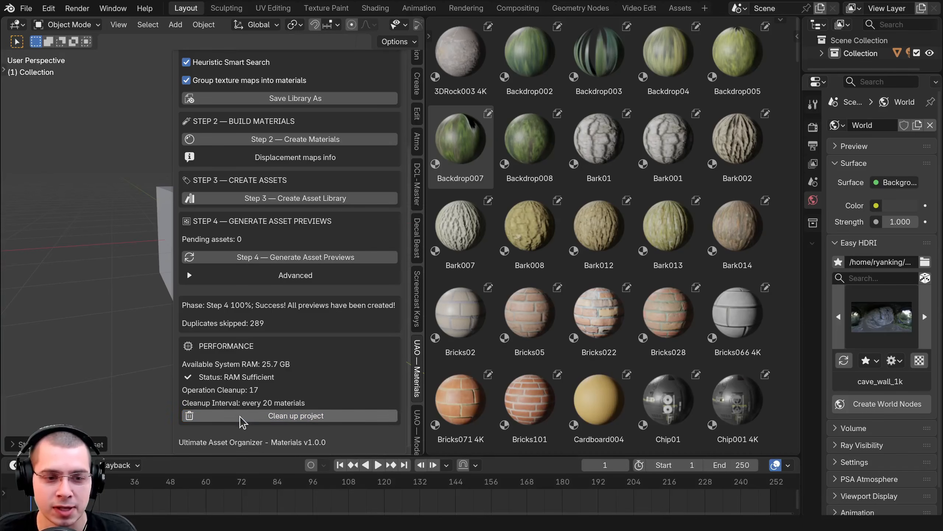
left_click(287, 416)
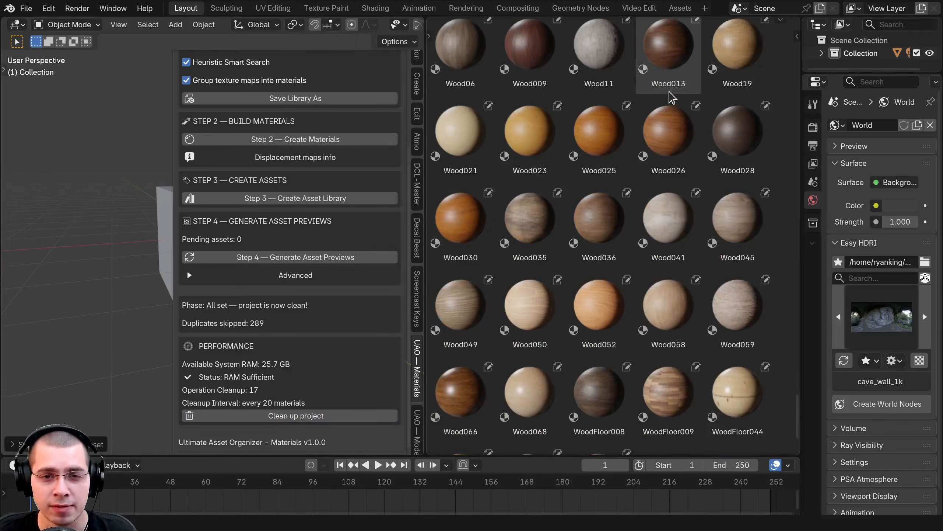
- Find the newly added Wood035 material among the wood assets in the library and select it
scroll(668, 108, "down", 2)
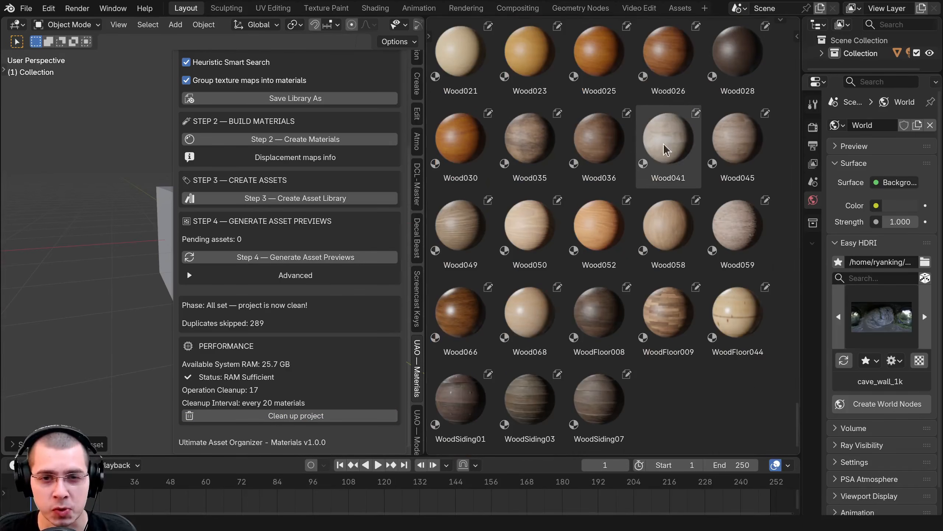
left_click(538, 143)
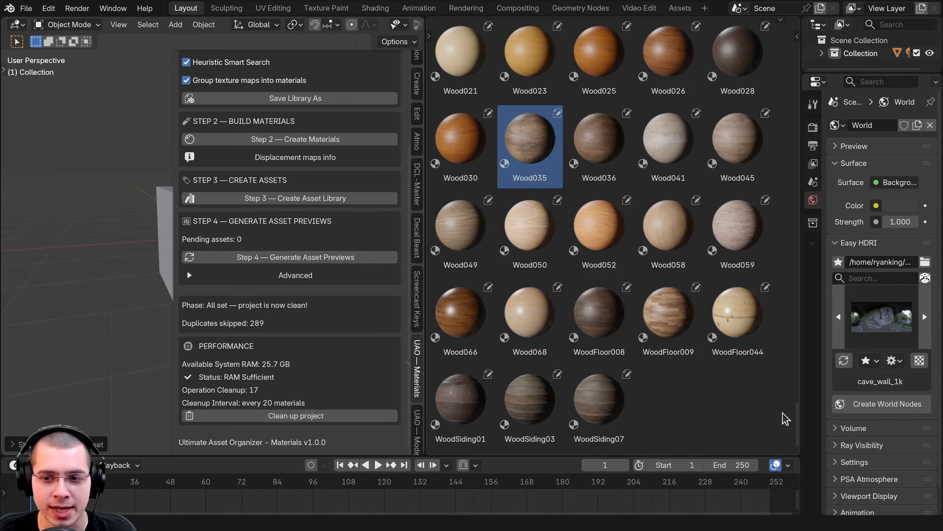
scroll(739, 262, "up", 5)
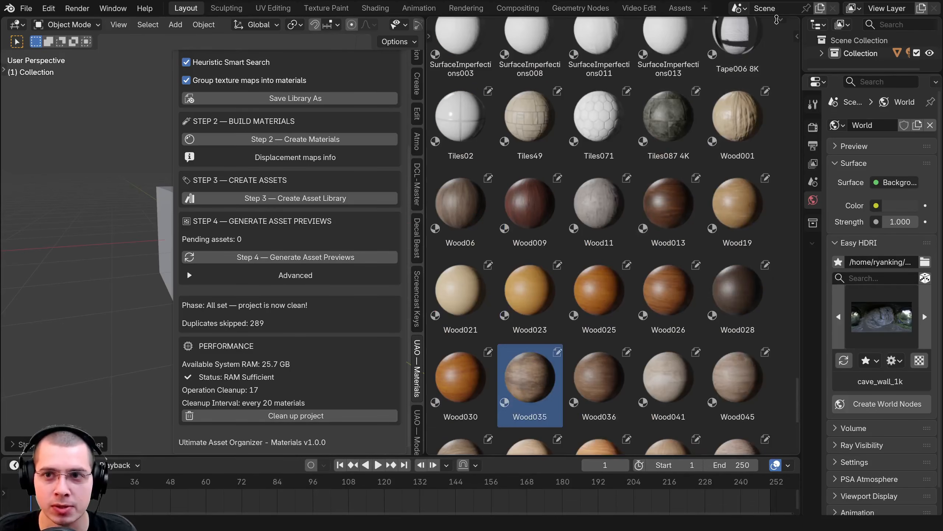
- Search the asset library for "orn" and select the ChristmasTreeOrnament019 material
left_click(718, 25)
type("orn")
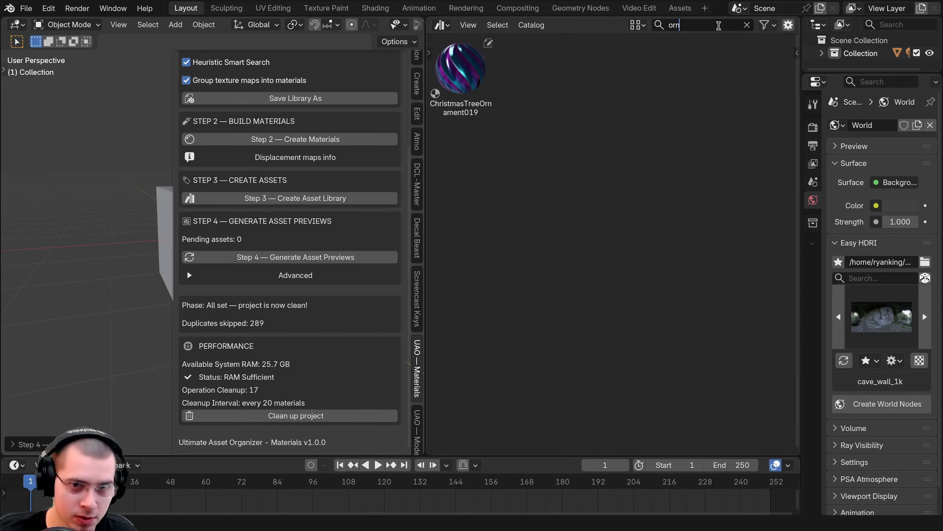
left_click(470, 95)
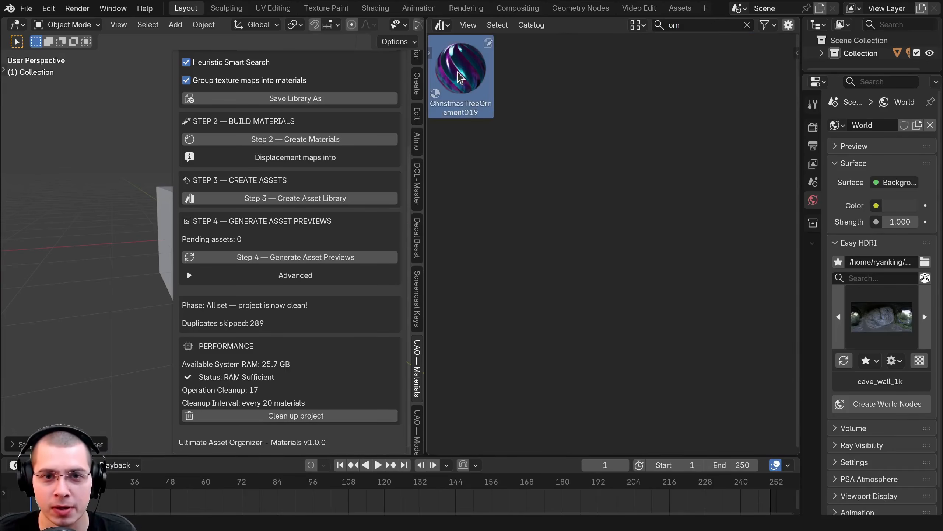